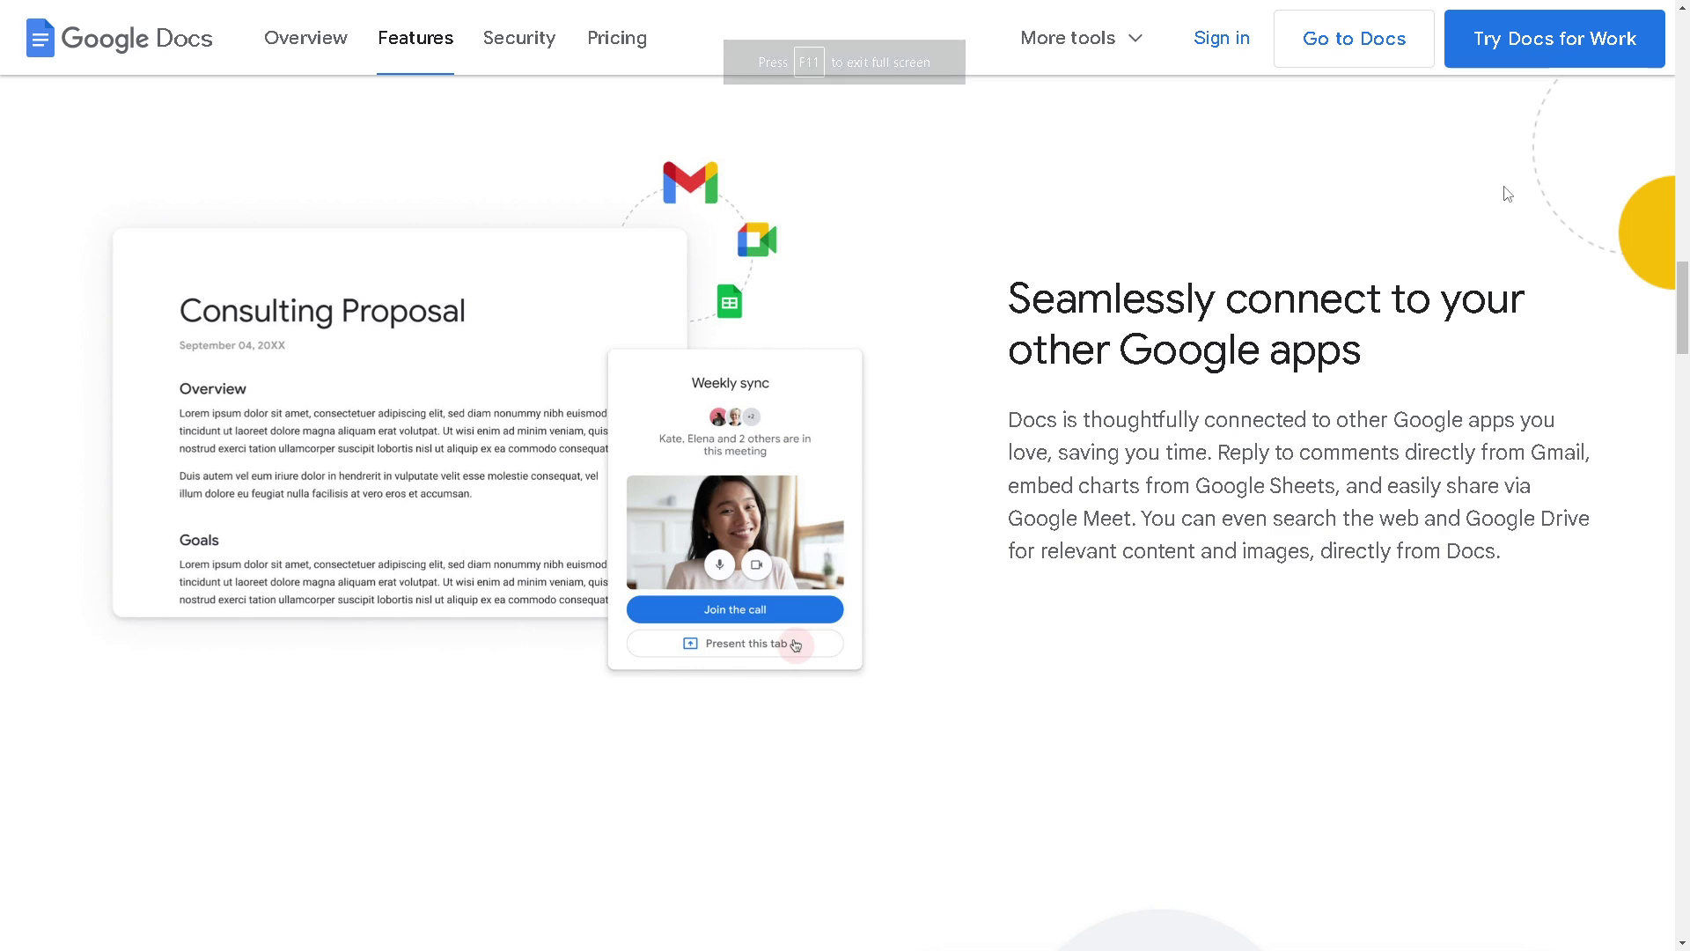
# - Go from the Docs features page to the Google sign-in page using the Sign in link
pyautogui.click(1208, 45)
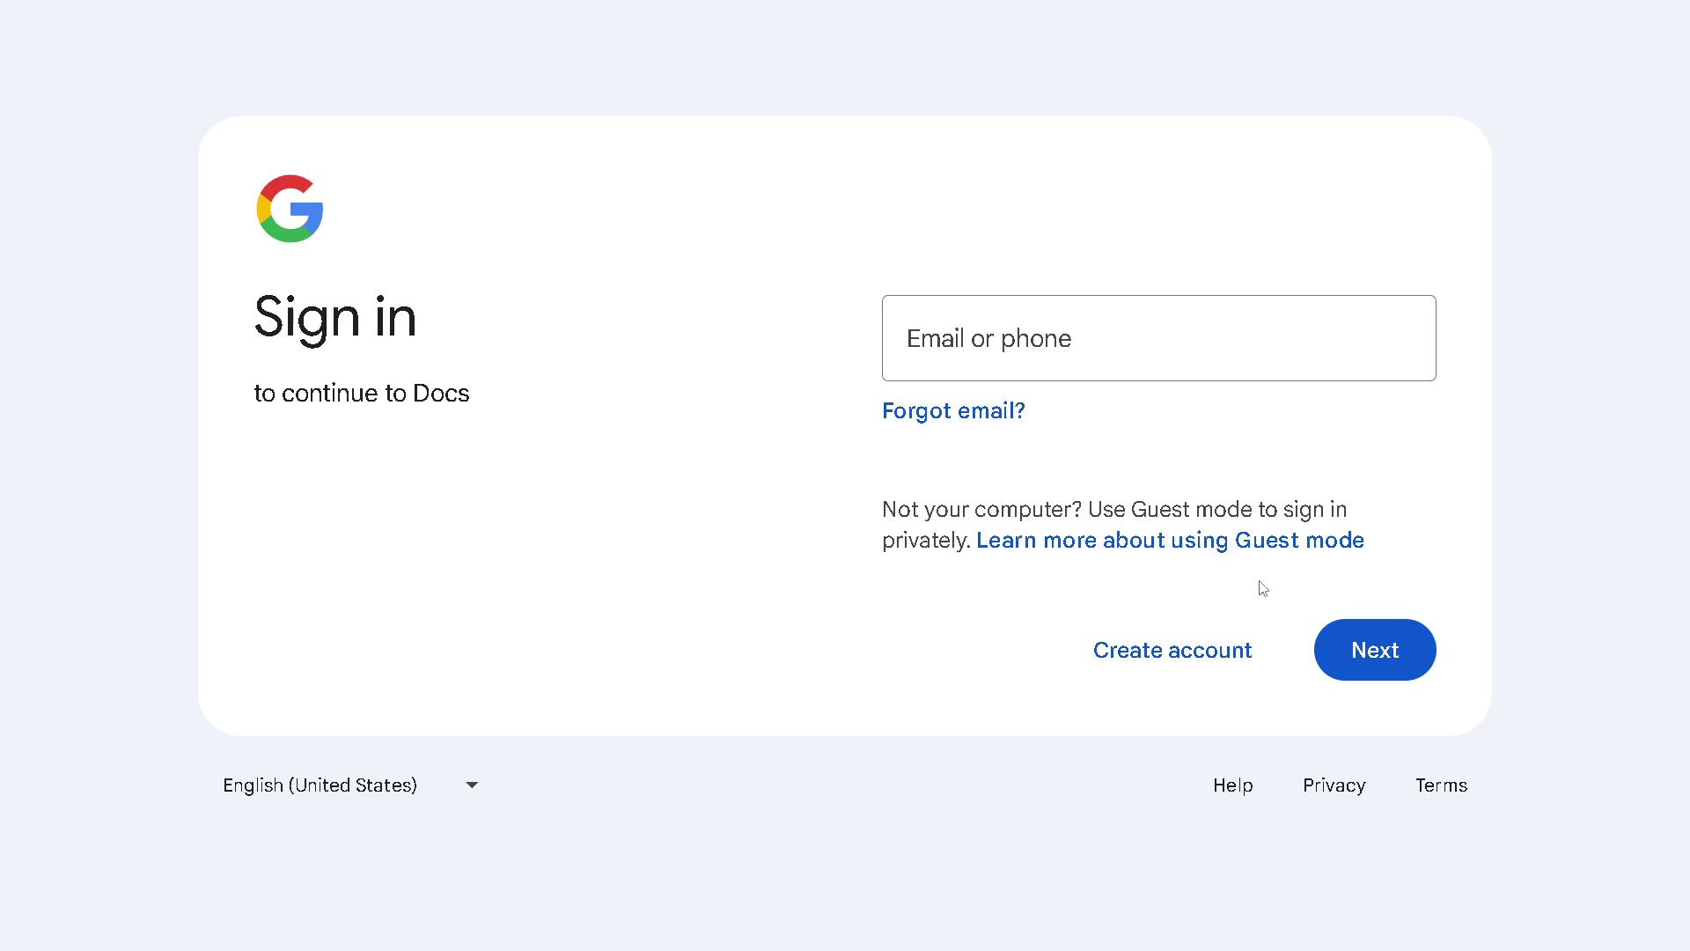
# - Finish signing in and open an untitled document showing the 'How to Make Uneven Columns' image and caption
pyautogui.click(1155, 652)
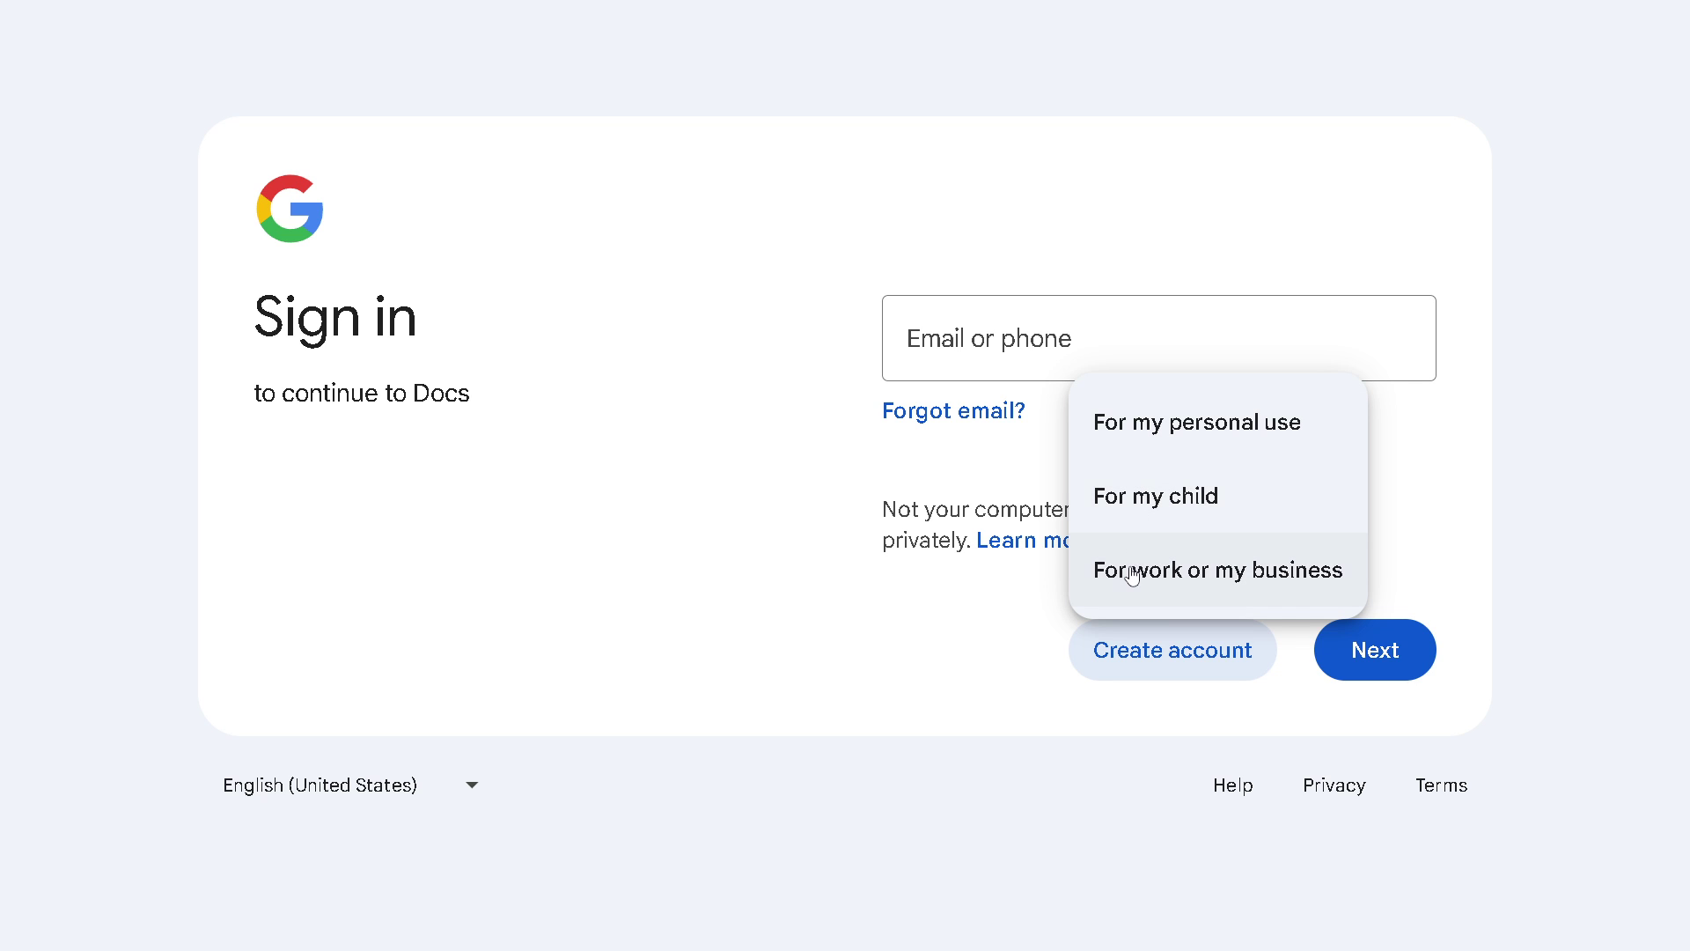
pyautogui.click(1290, 588)
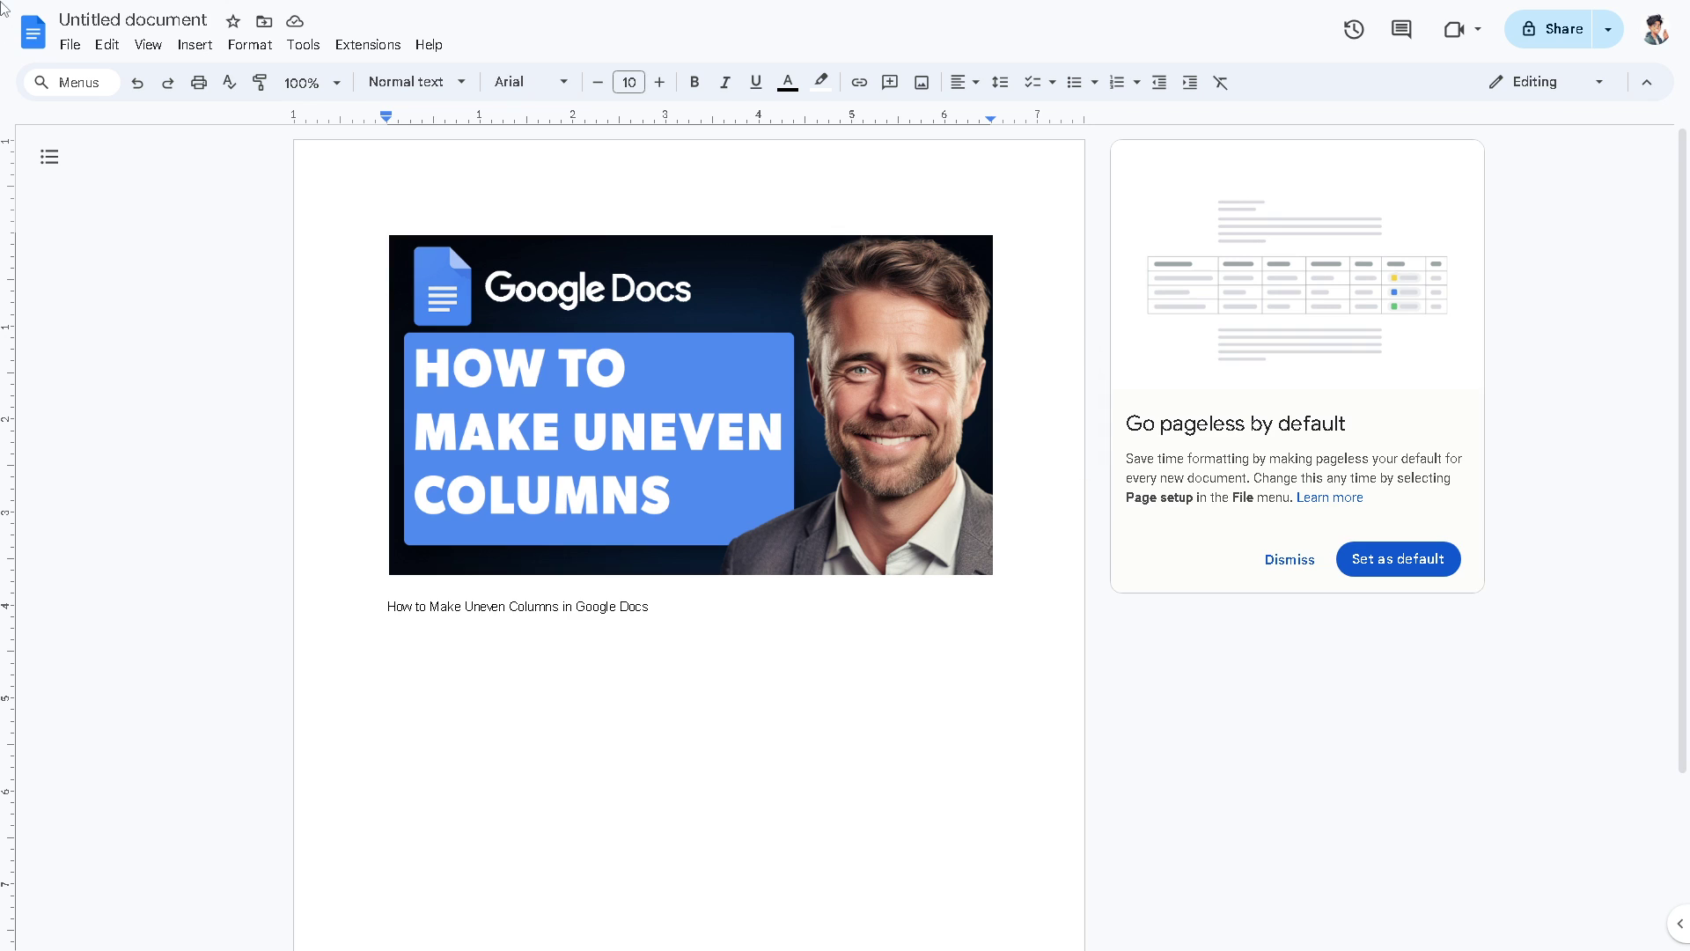
# - Title the document 'How to Make Uneven Columns in Google Docs' and paste a three-item numbered list below the caption
pyautogui.click(150, 16)
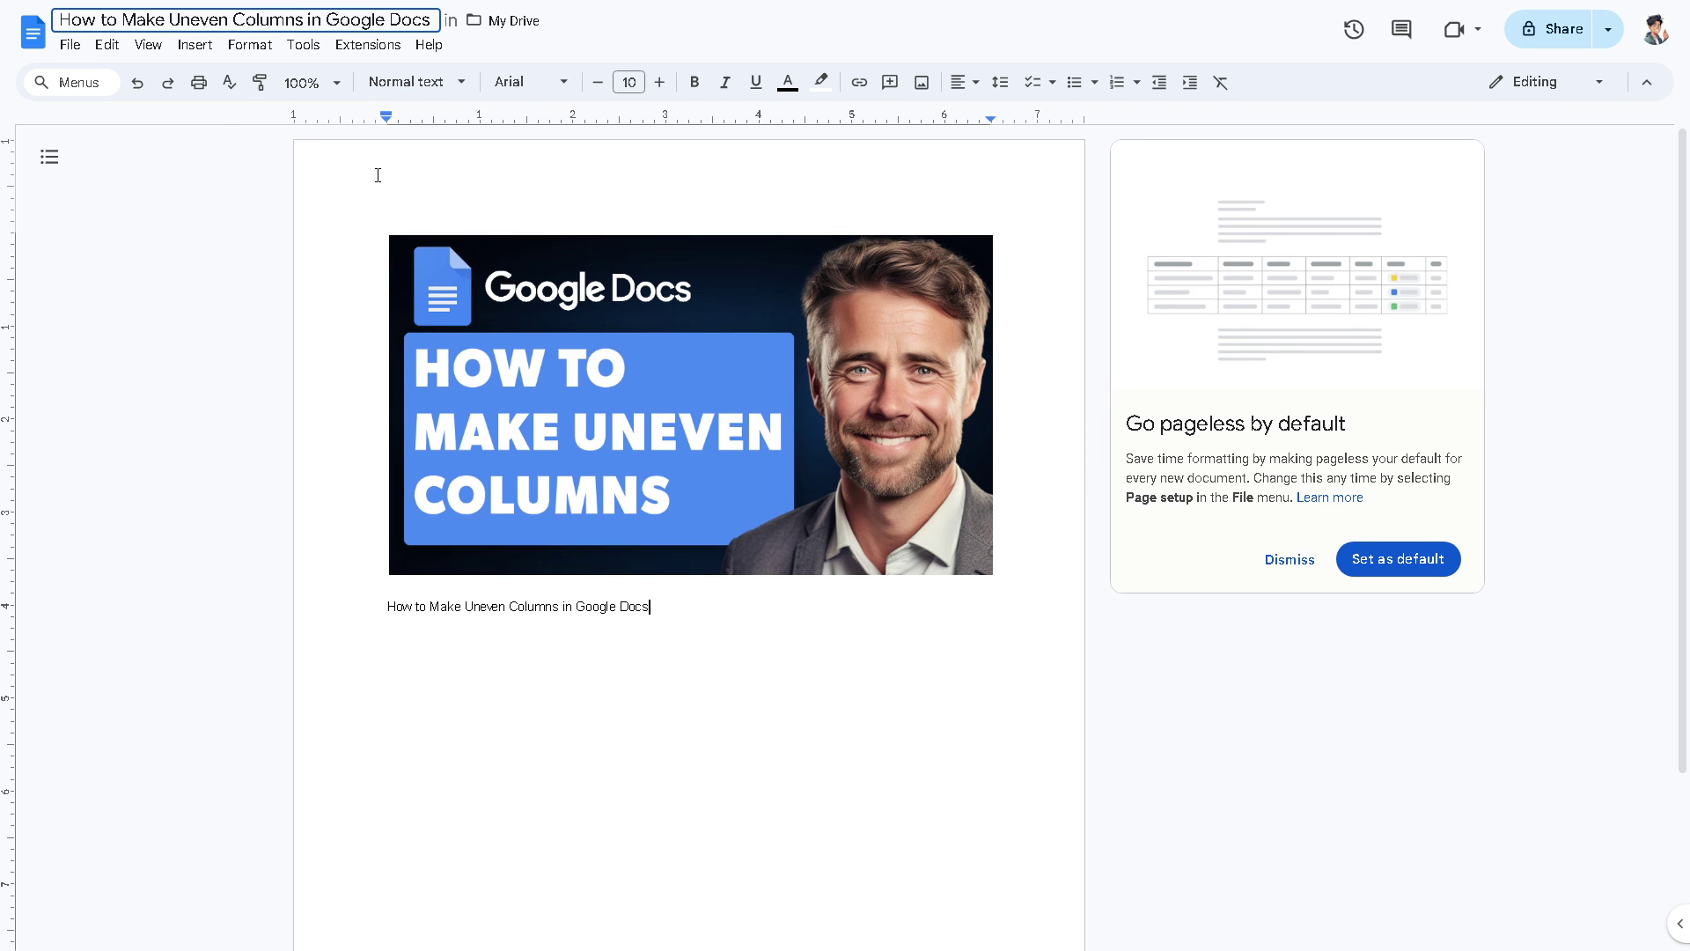
pyautogui.press('Return')
pyautogui.click(720, 616)
pyautogui.press('Return')
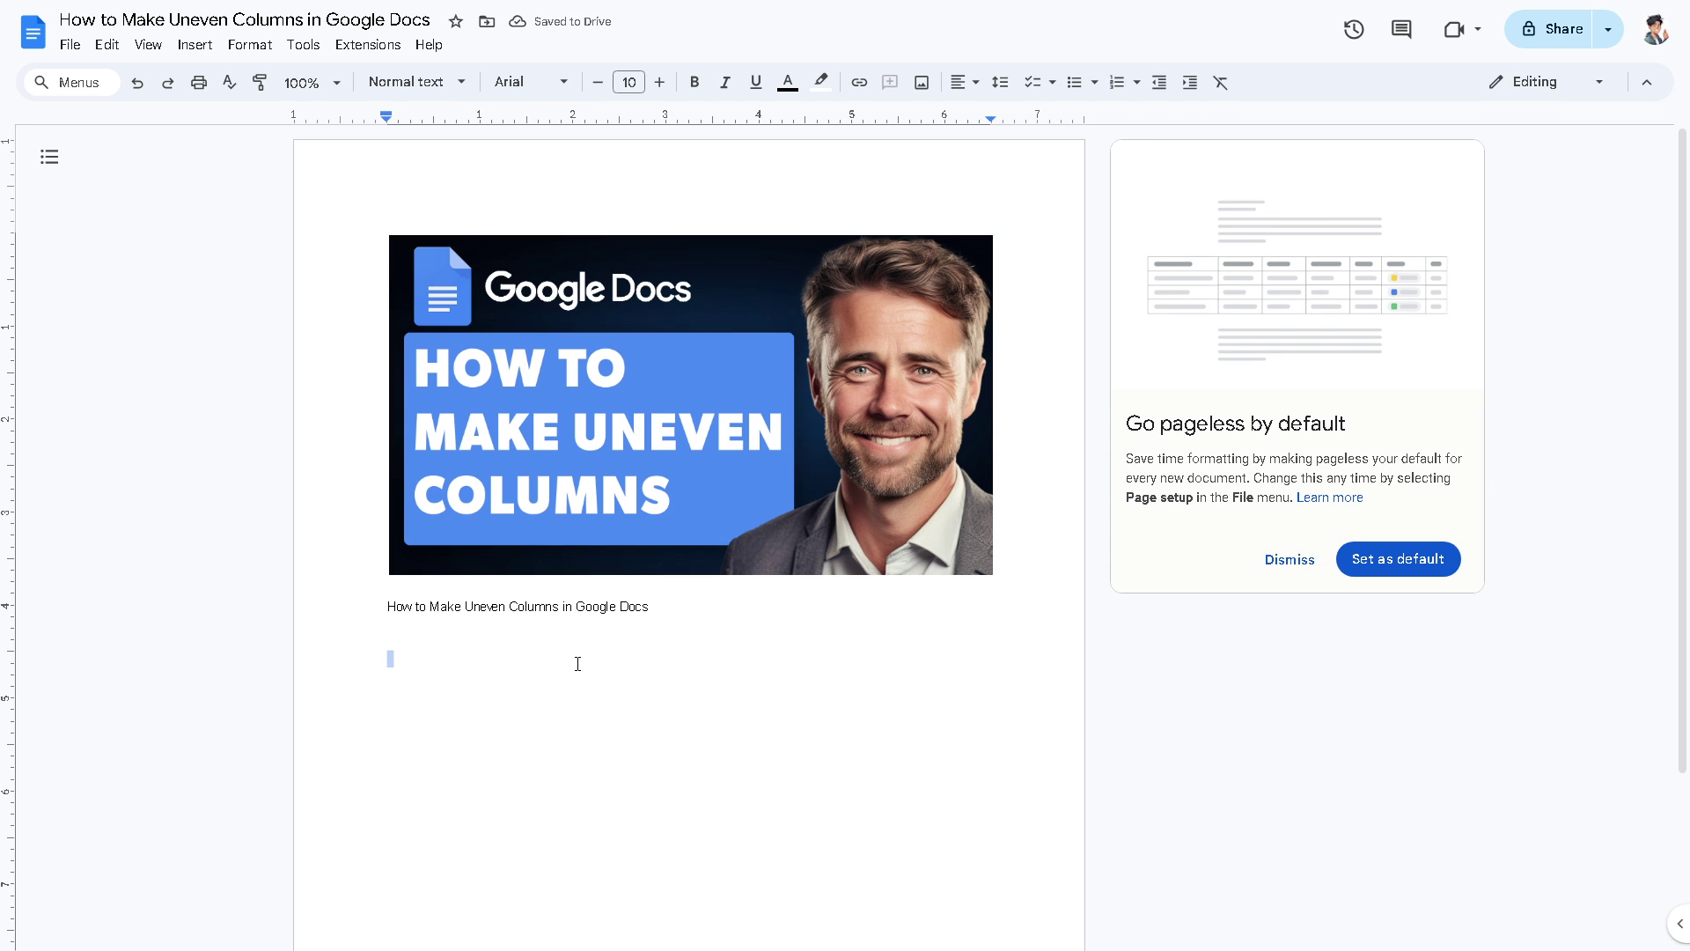
pyautogui.hotkey('ctrl', 'v')
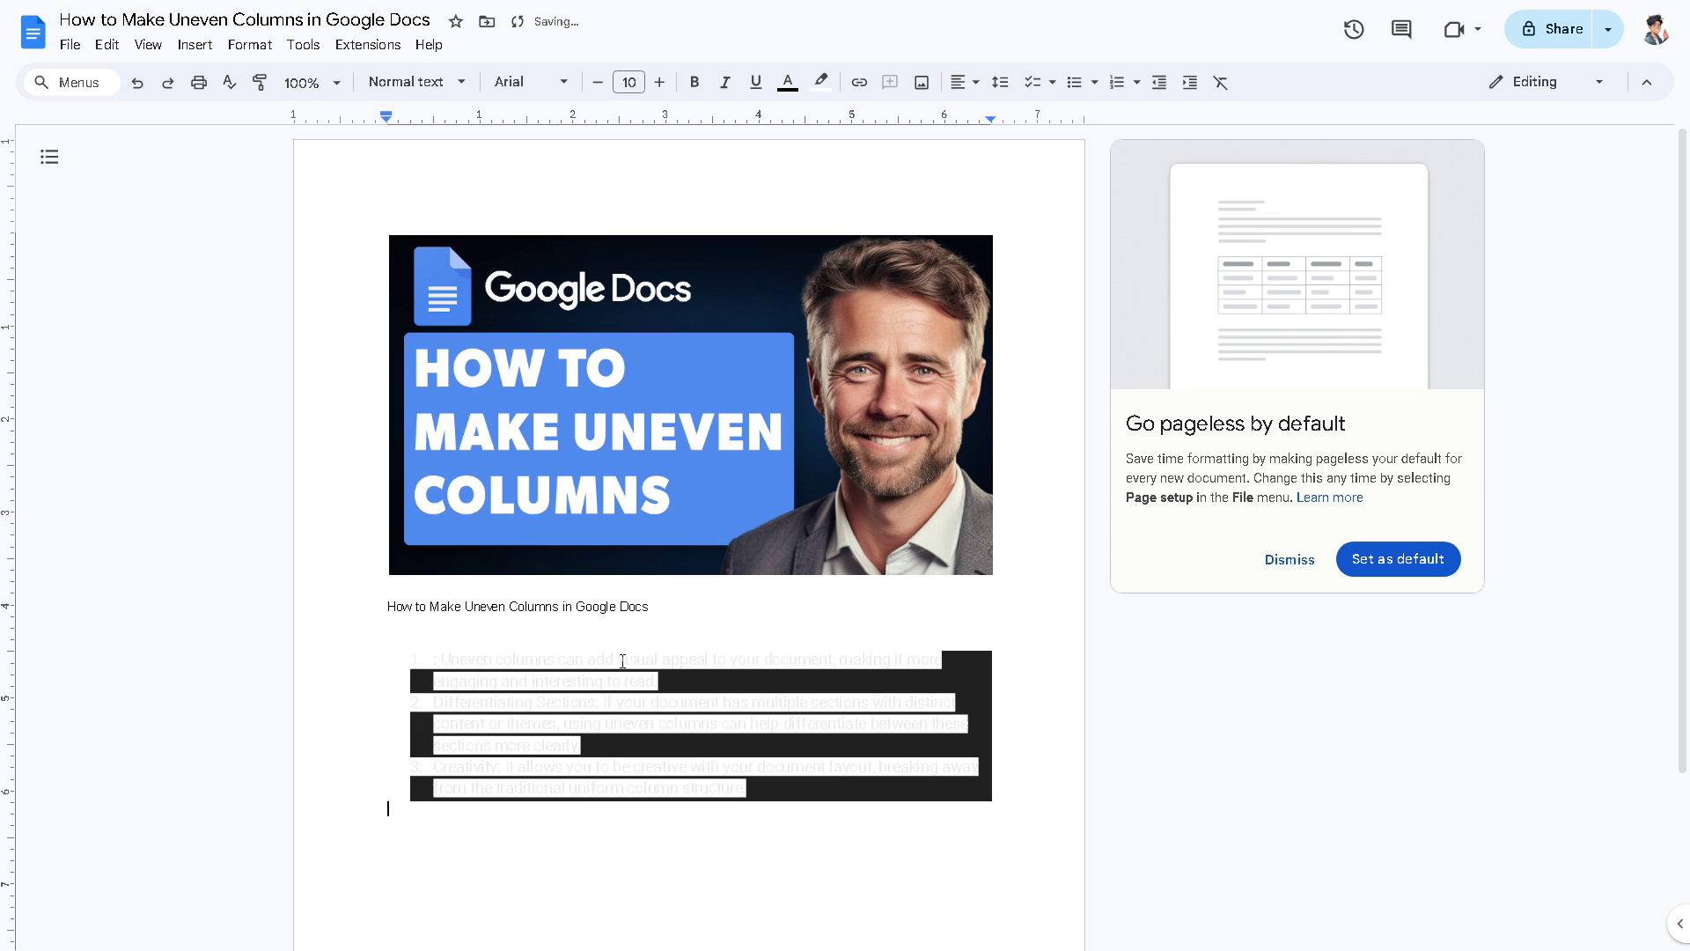
# - Make the numbered list text black and add a blank line between the caption and the list
pyautogui.moveTo(797, 806); pyautogui.dragTo(392, 641)
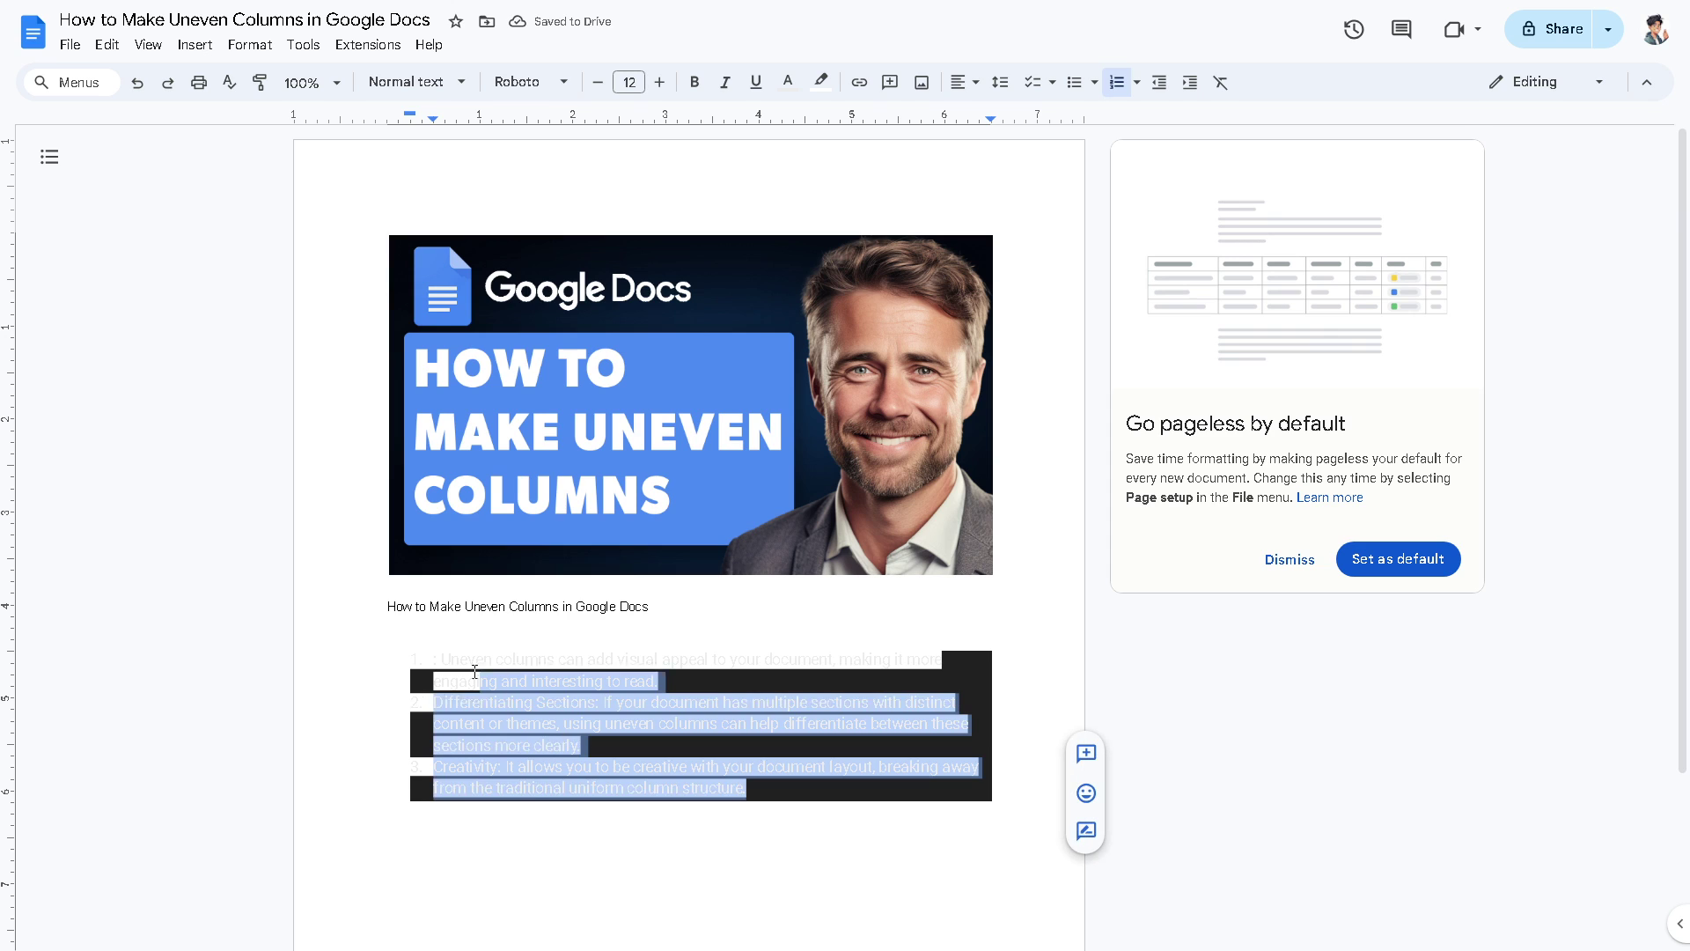
pyautogui.click(789, 82)
pyautogui.click(794, 119)
pyautogui.click(1107, 831)
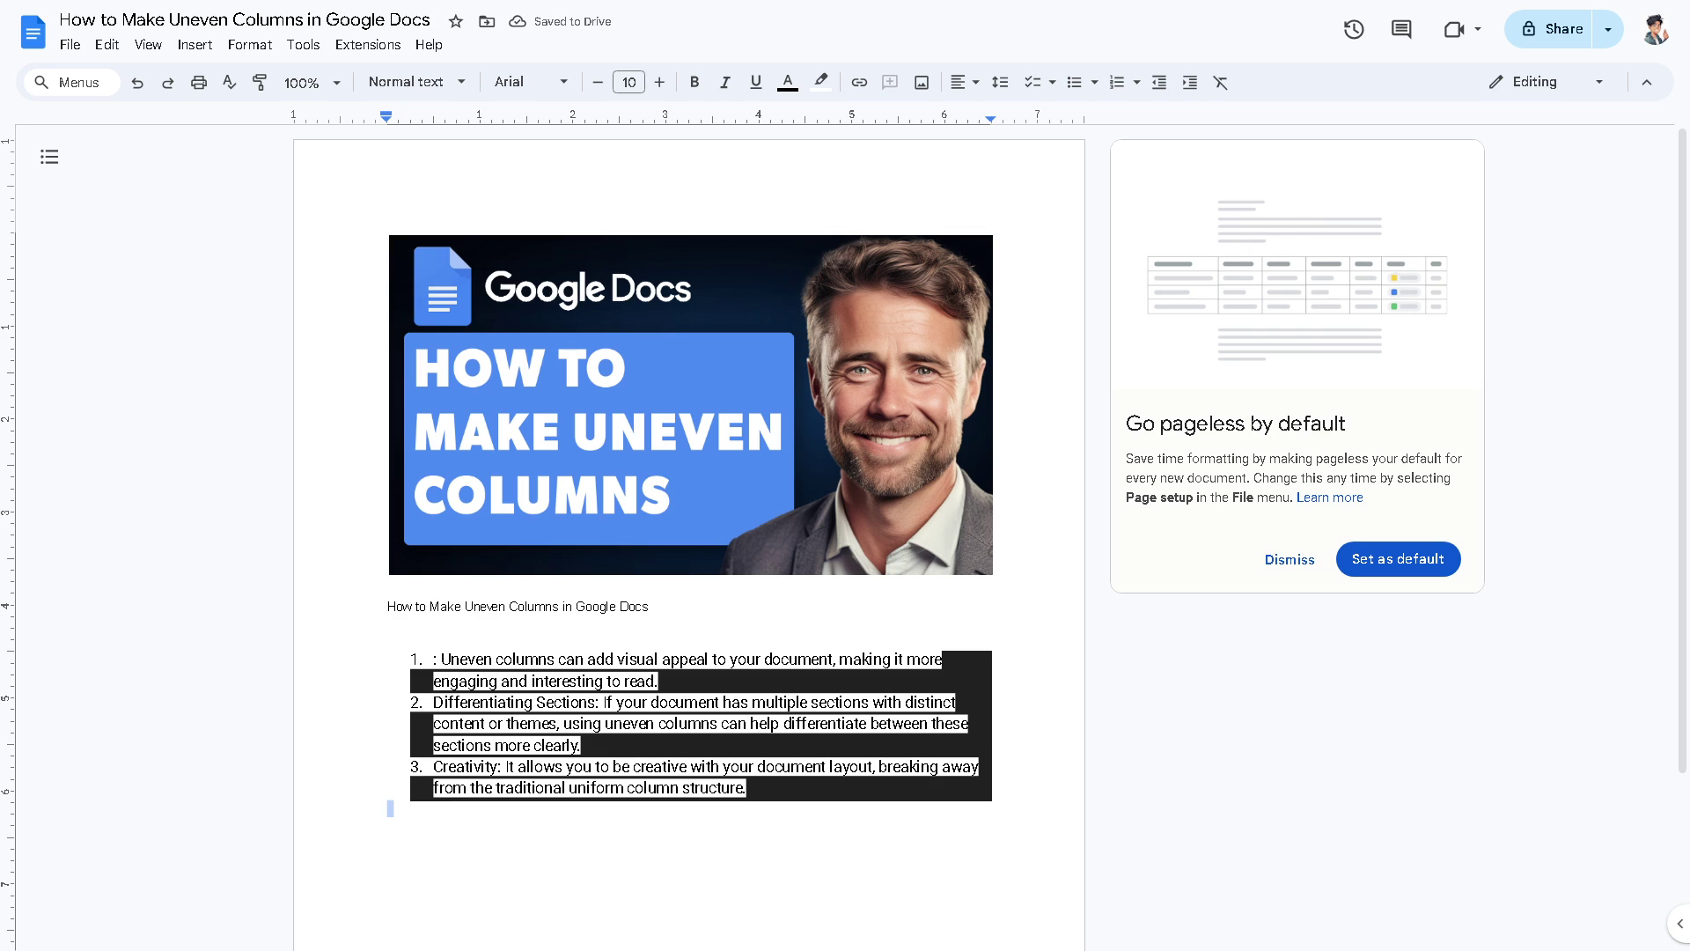
pyautogui.click(613, 629)
pyautogui.press('Return')
pyautogui.press('Return')
pyautogui.press('Return')
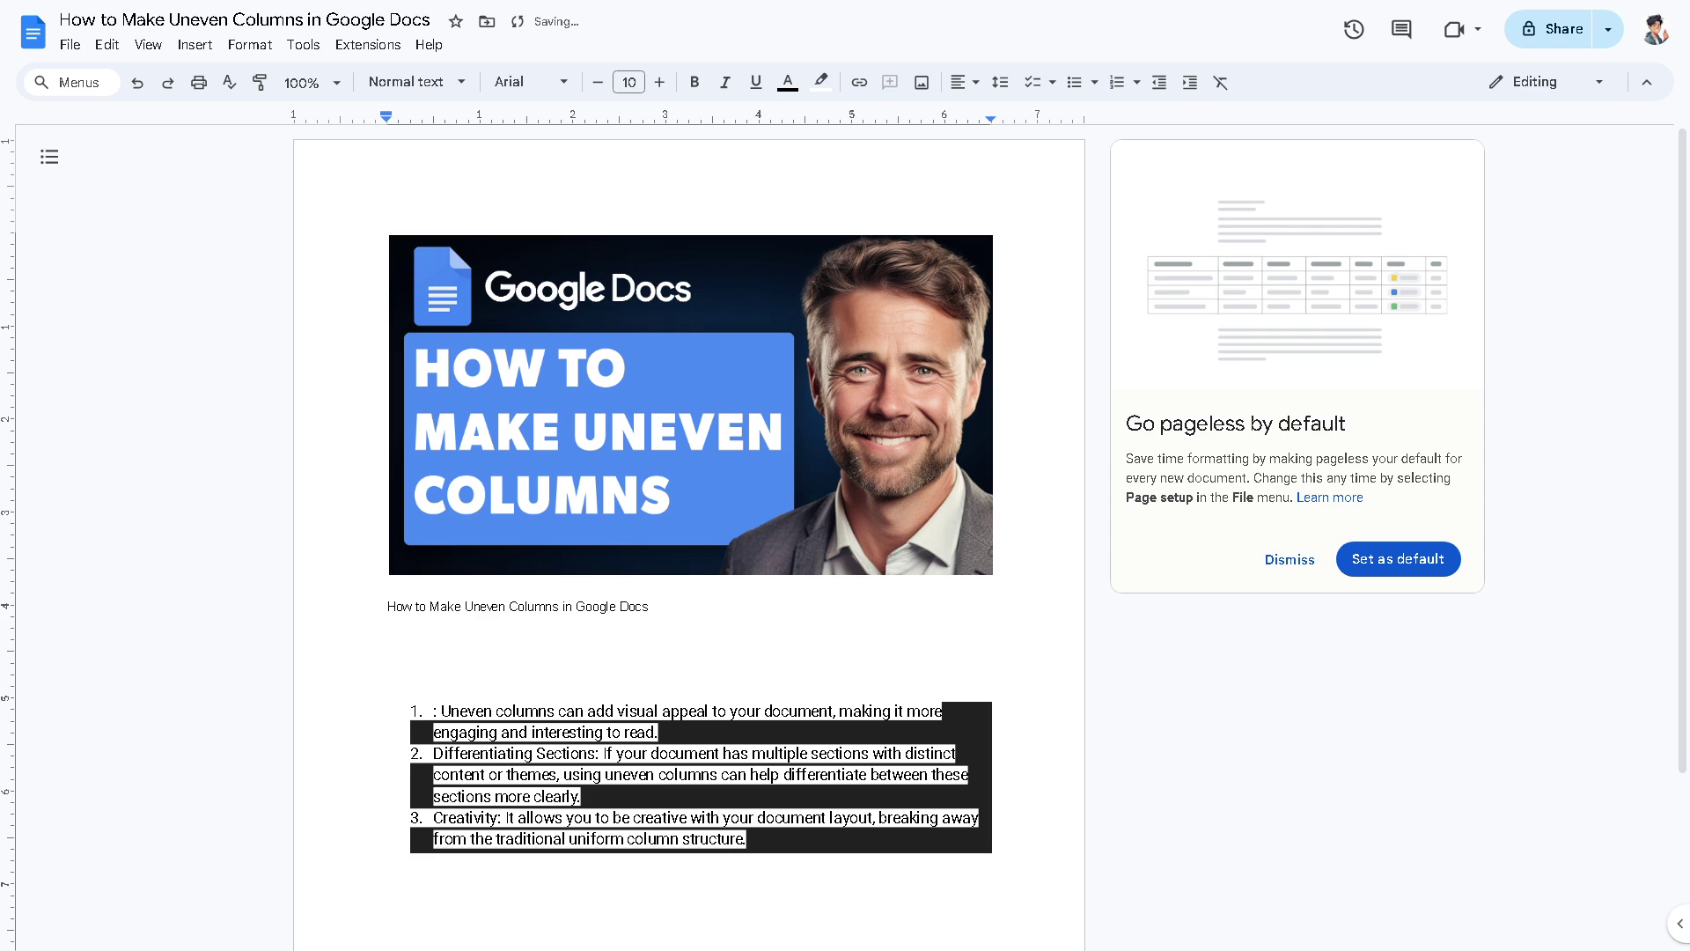
pyautogui.click(198, 46)
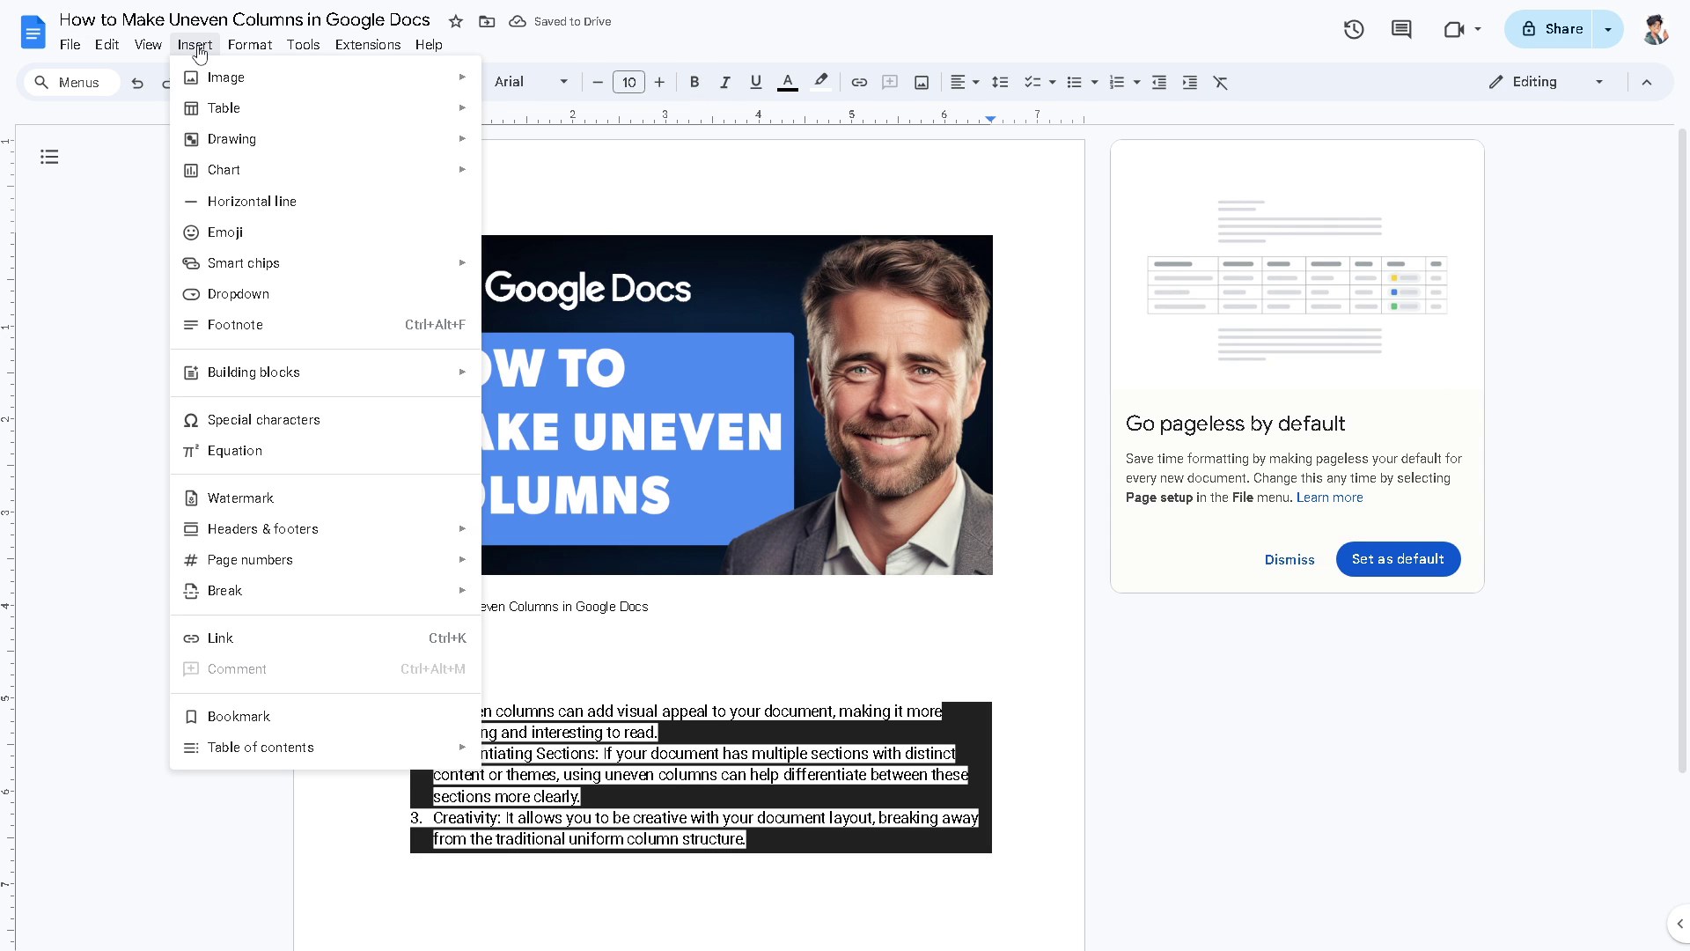
pyautogui.moveTo(223, 108)
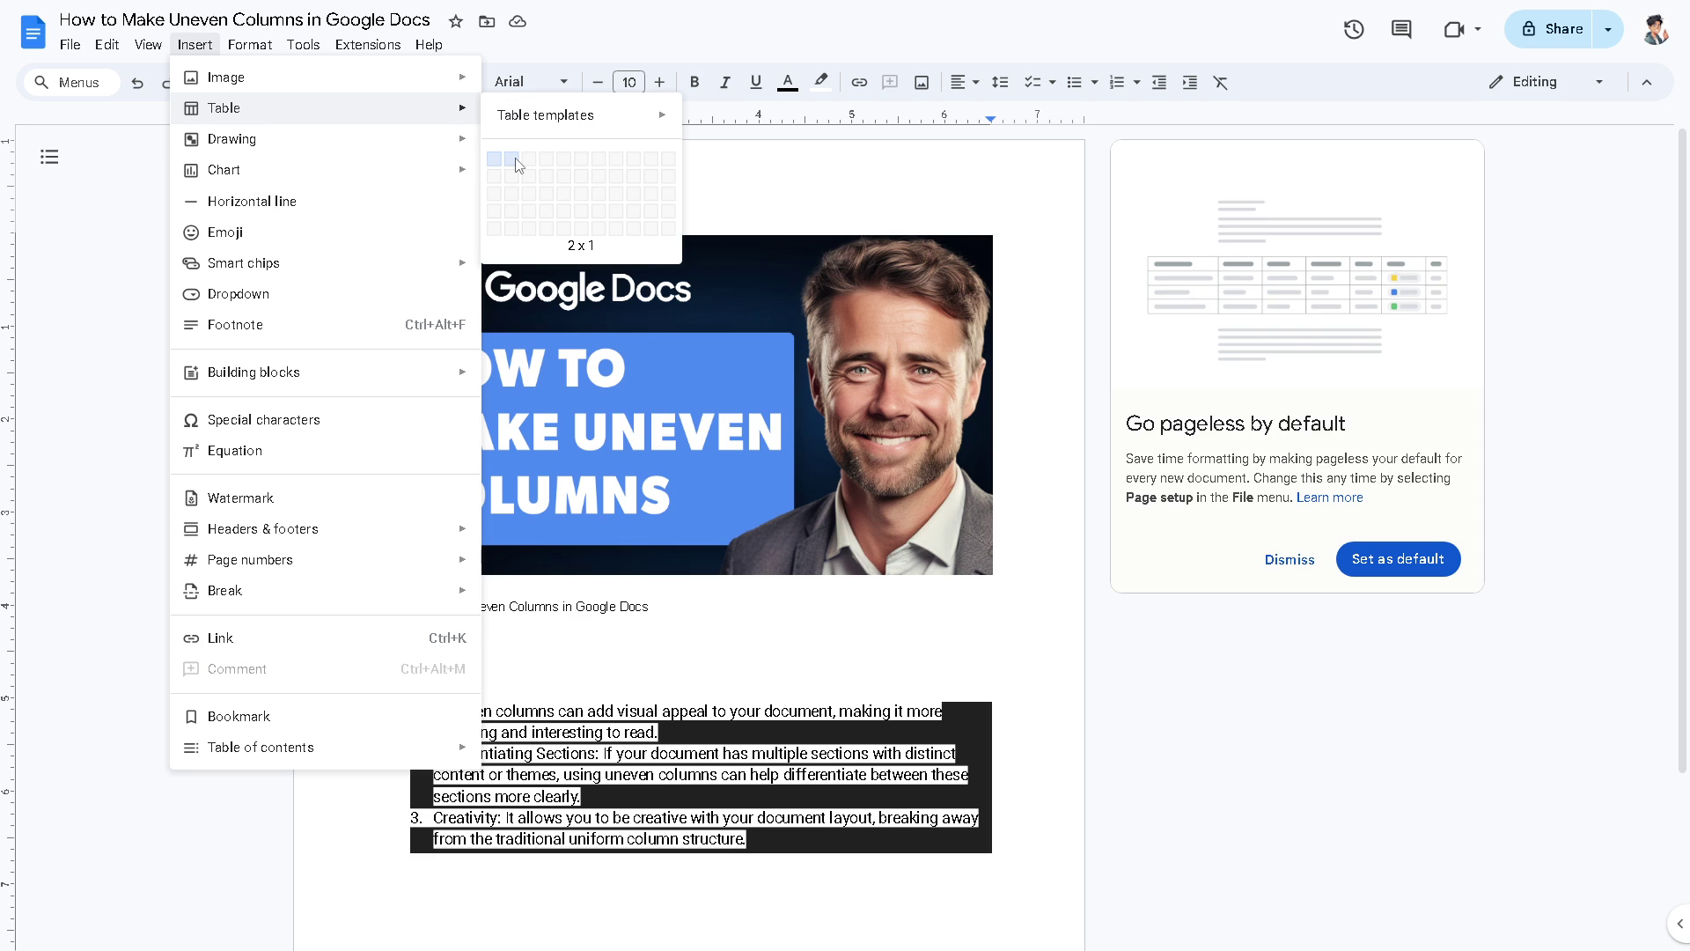
# - Insert a 2x1 table between the caption and list, undoing a stray paste so the first cell holds 'How'
pyautogui.click(516, 163)
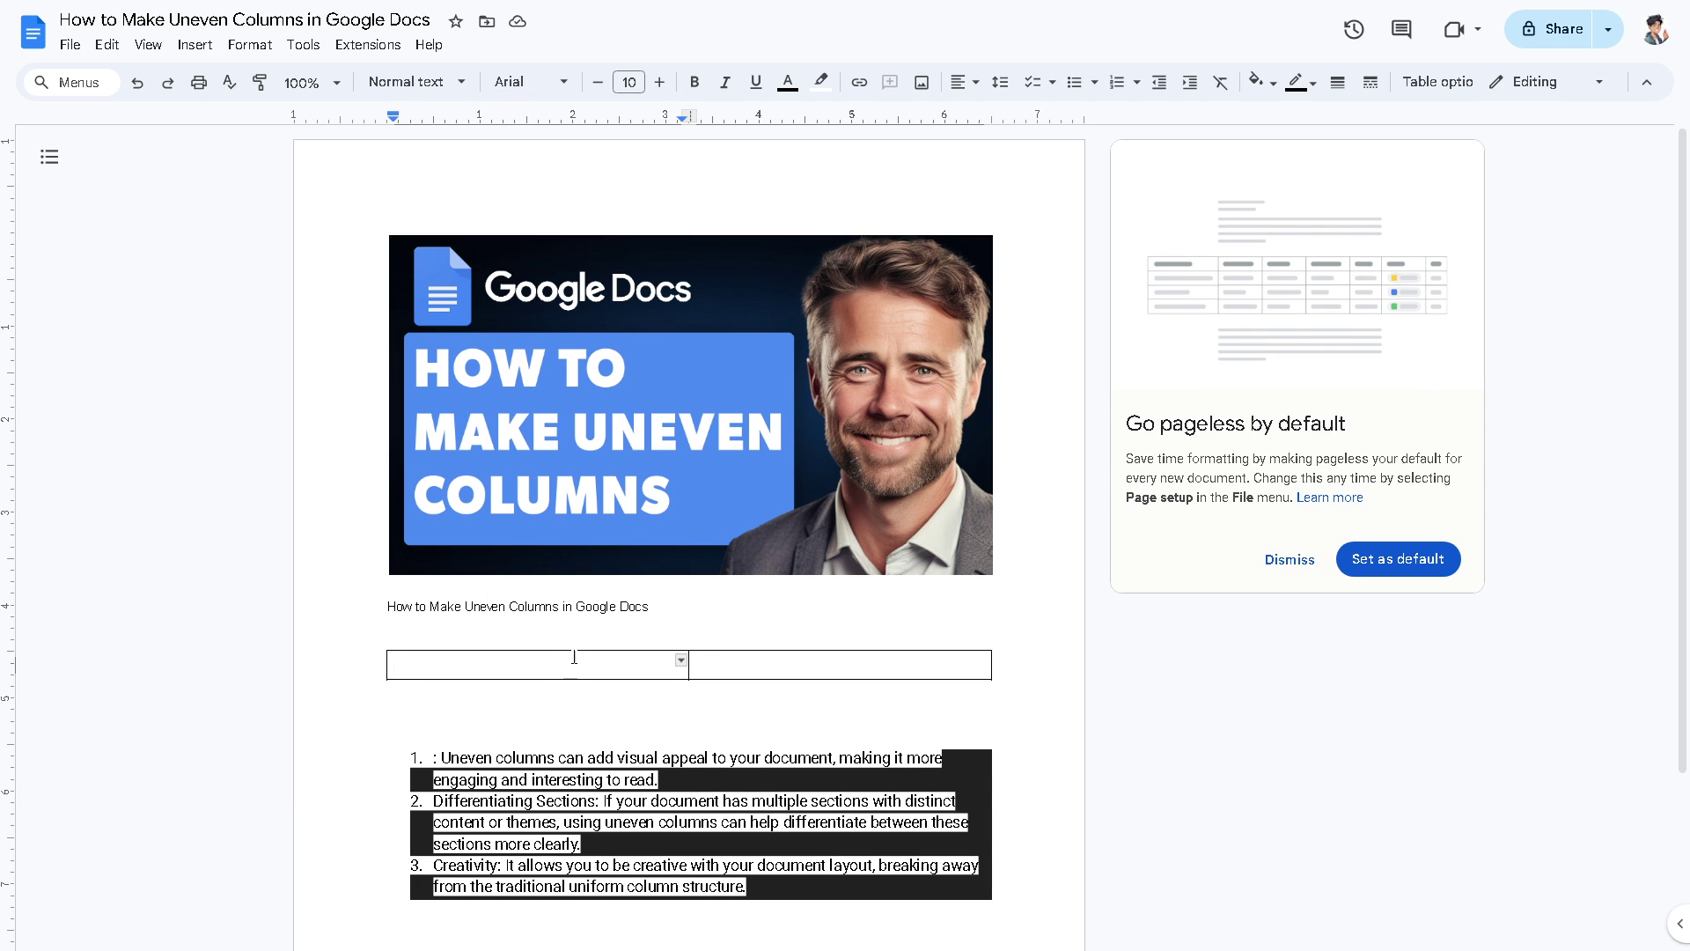
pyautogui.moveTo(517, 662); pyautogui.dragTo(491, 665)
pyautogui.write(': Uneven columns can add visual appeal to your document, making it more engaging and interesting to read. Differentiating Sections: If your document has multiple sections with distinct content or themes, using uneven columns can help differentiate between these sections more clearly. Creativity: It allows you to be creative with your document layout, breaking away from the traditional uniform column structure.')
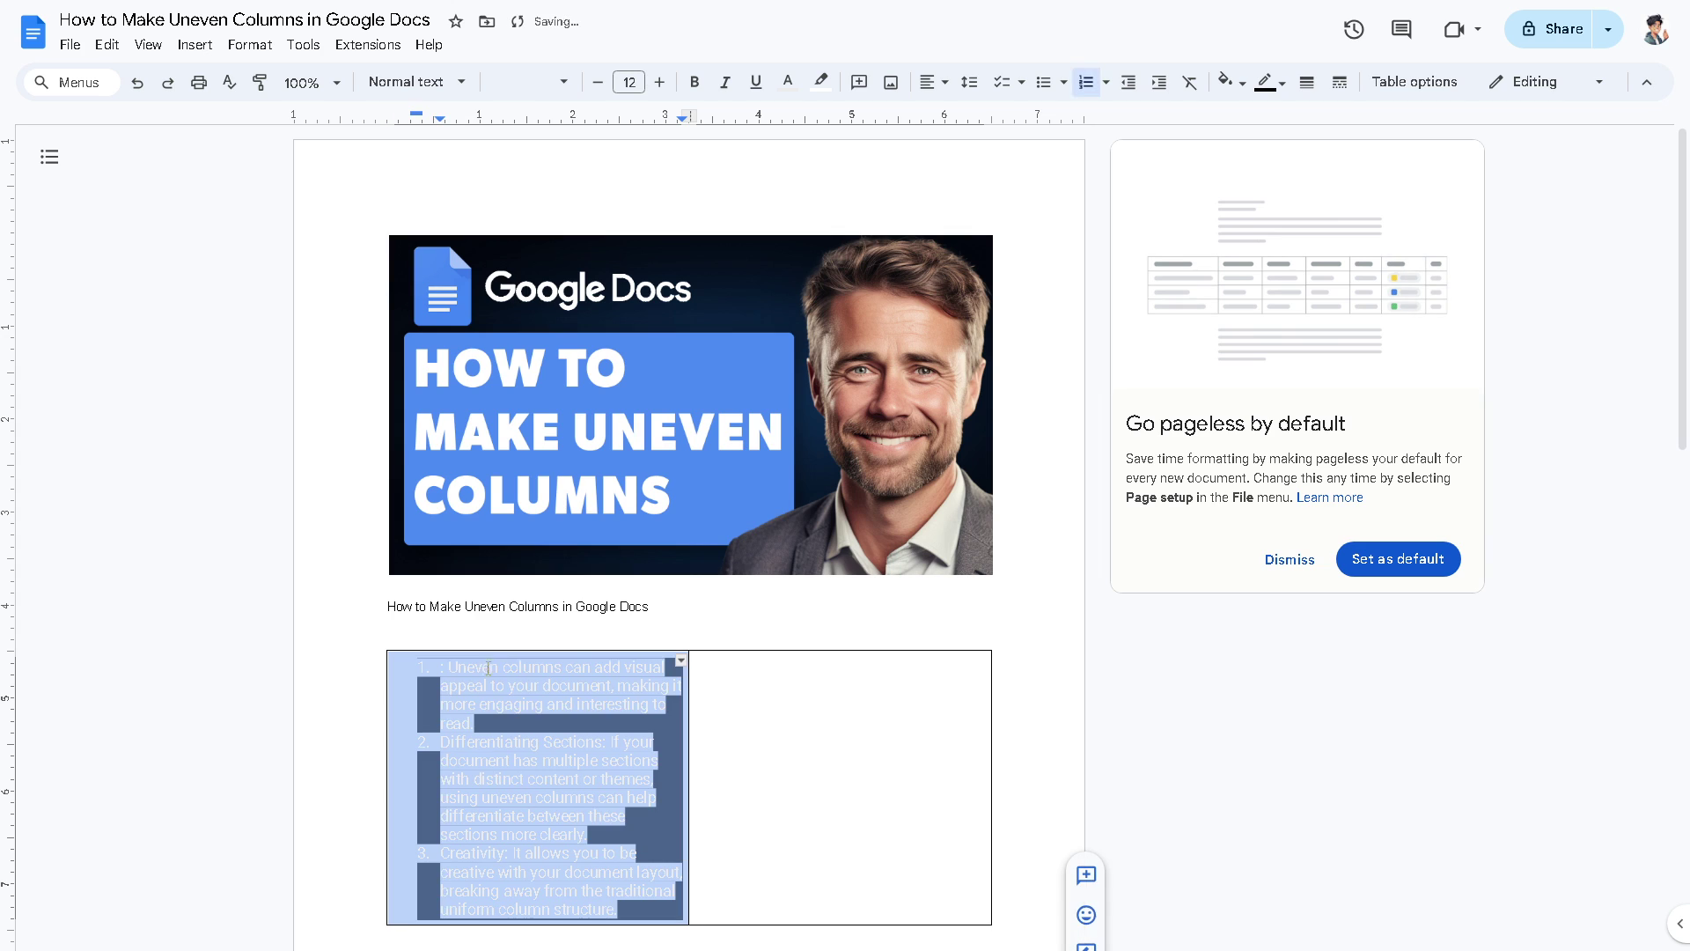
pyautogui.scroll(-2, 491, 634)
pyautogui.click(492, 621)
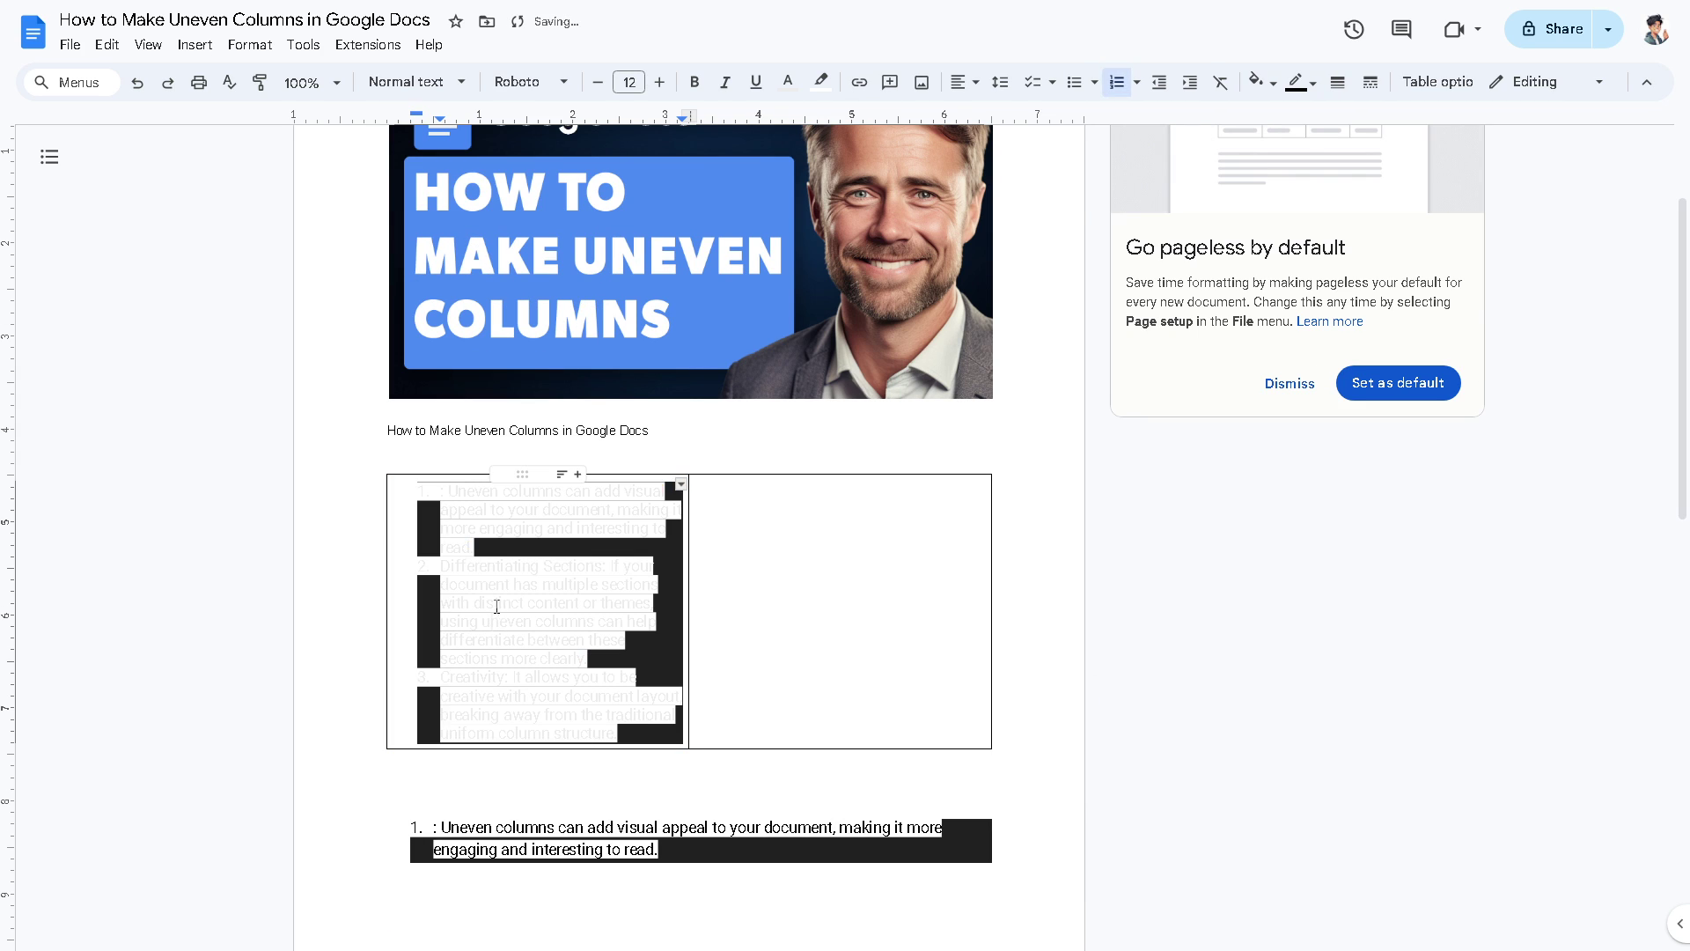
pyautogui.hotkey('ctrl', 'z')
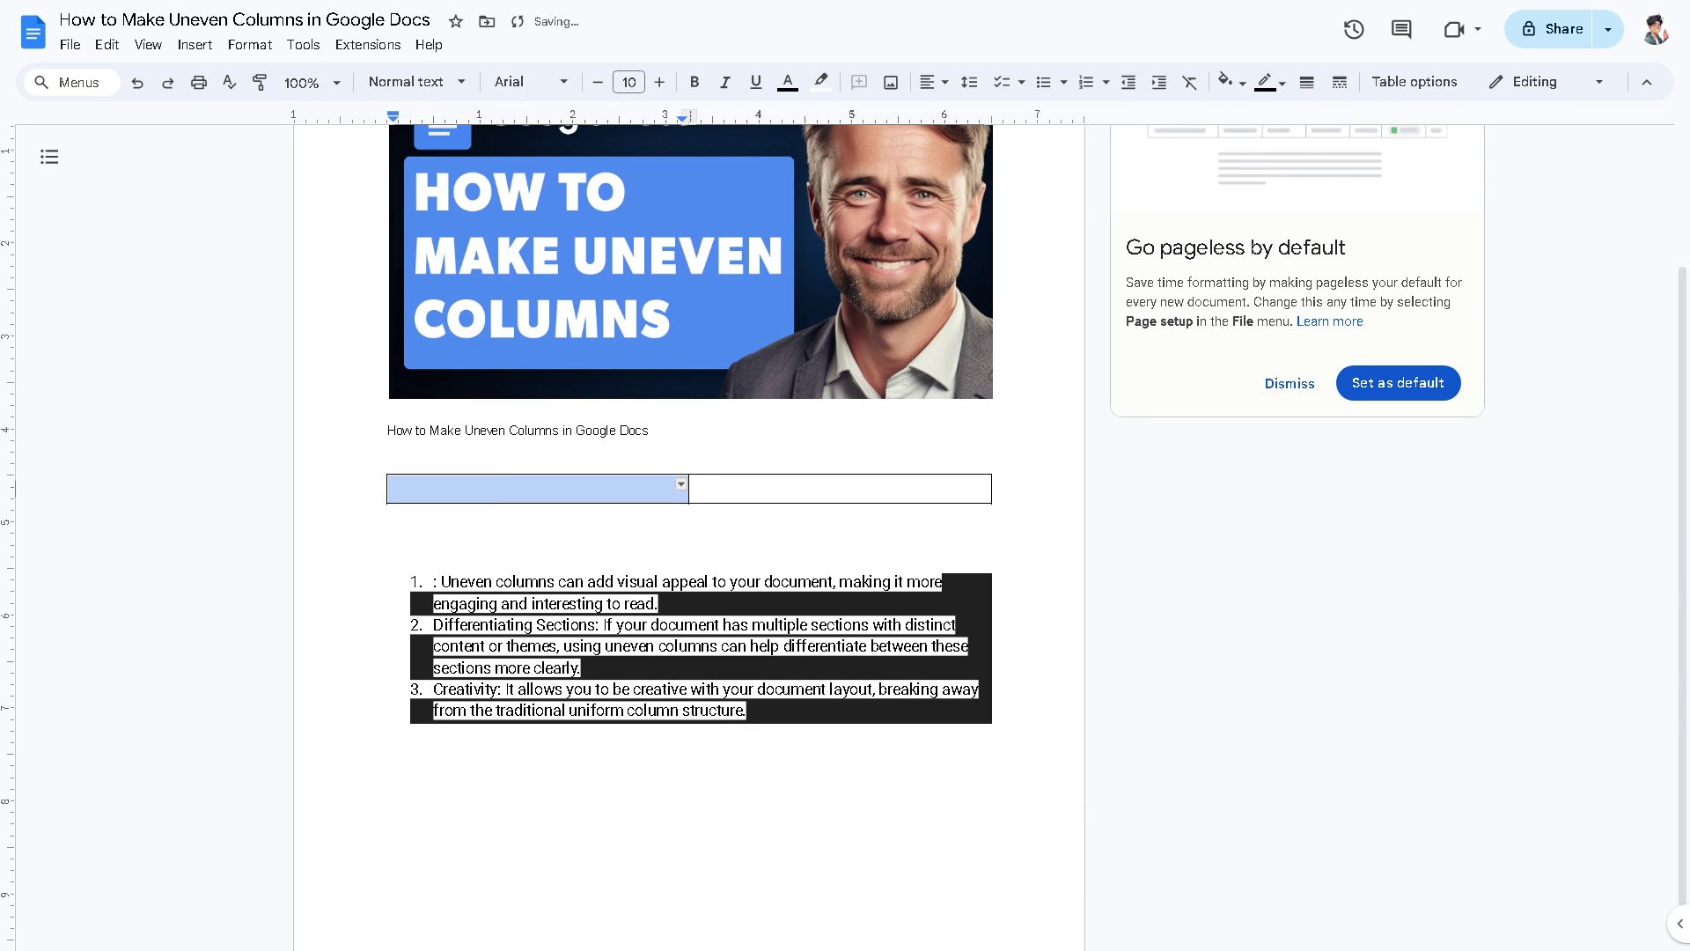
pyautogui.hotkey('ctrl', 'z')
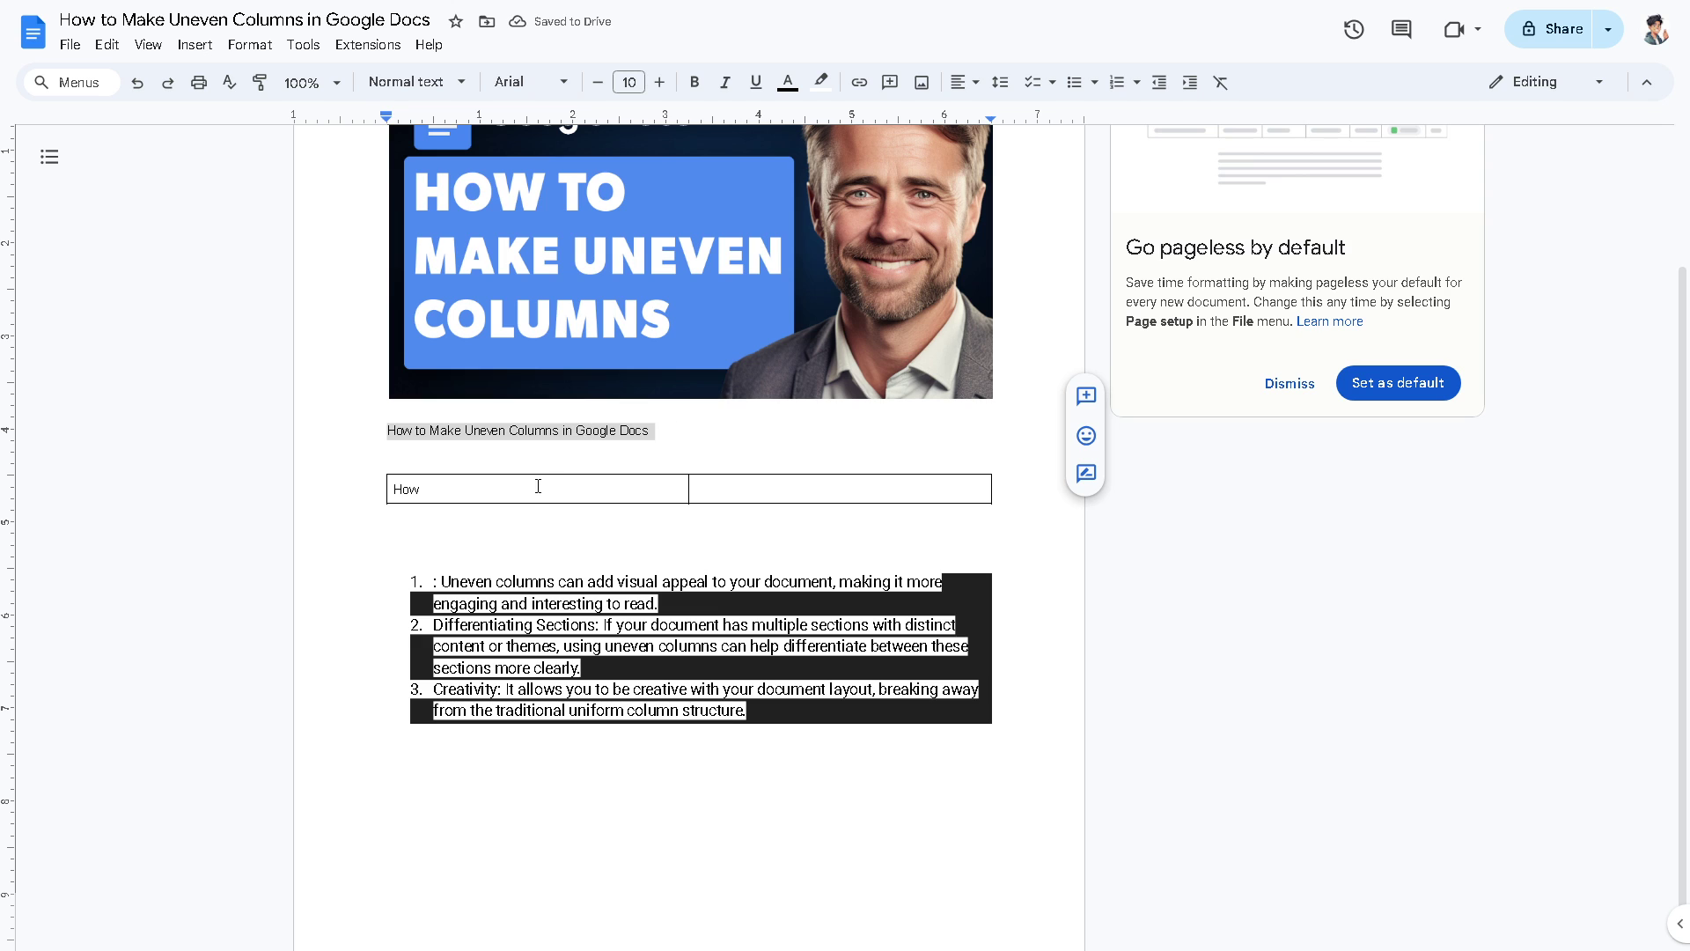
pyautogui.hotkey('ctrl', 'a')
pyautogui.press('Delete')
# - Undo the accidental paste over the document and set the thumbnail image in line with the text
pyautogui.hotkey('ctrl', 'z')
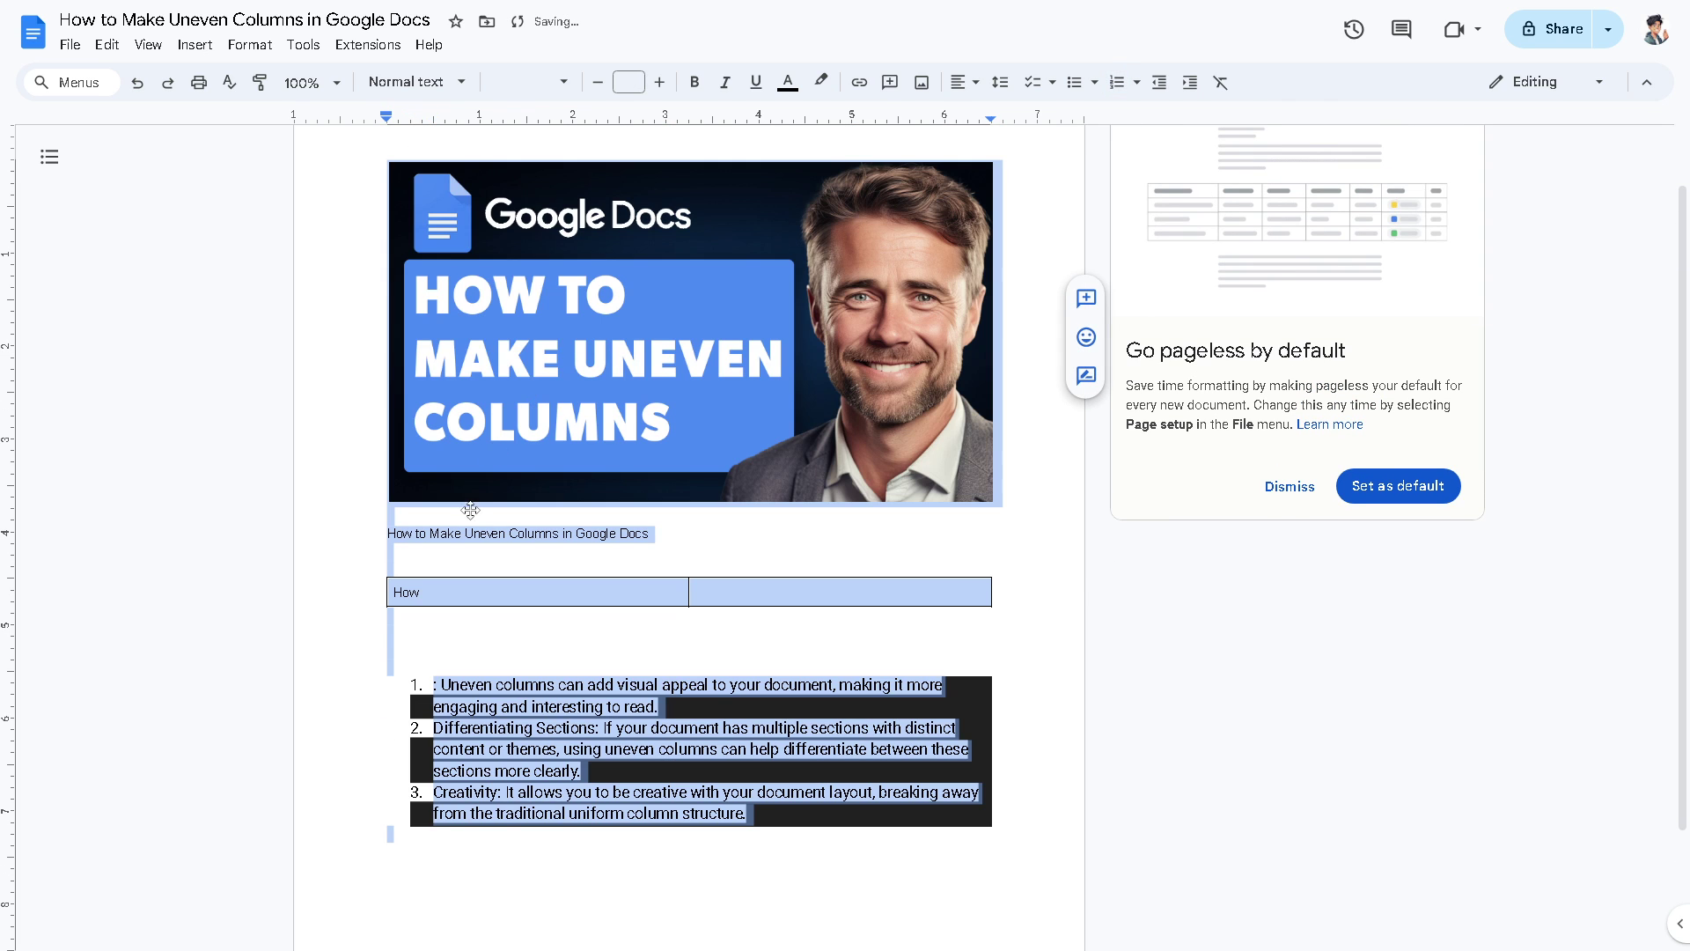
pyautogui.click(469, 537)
pyautogui.moveTo(386, 533); pyautogui.dragTo(672, 537)
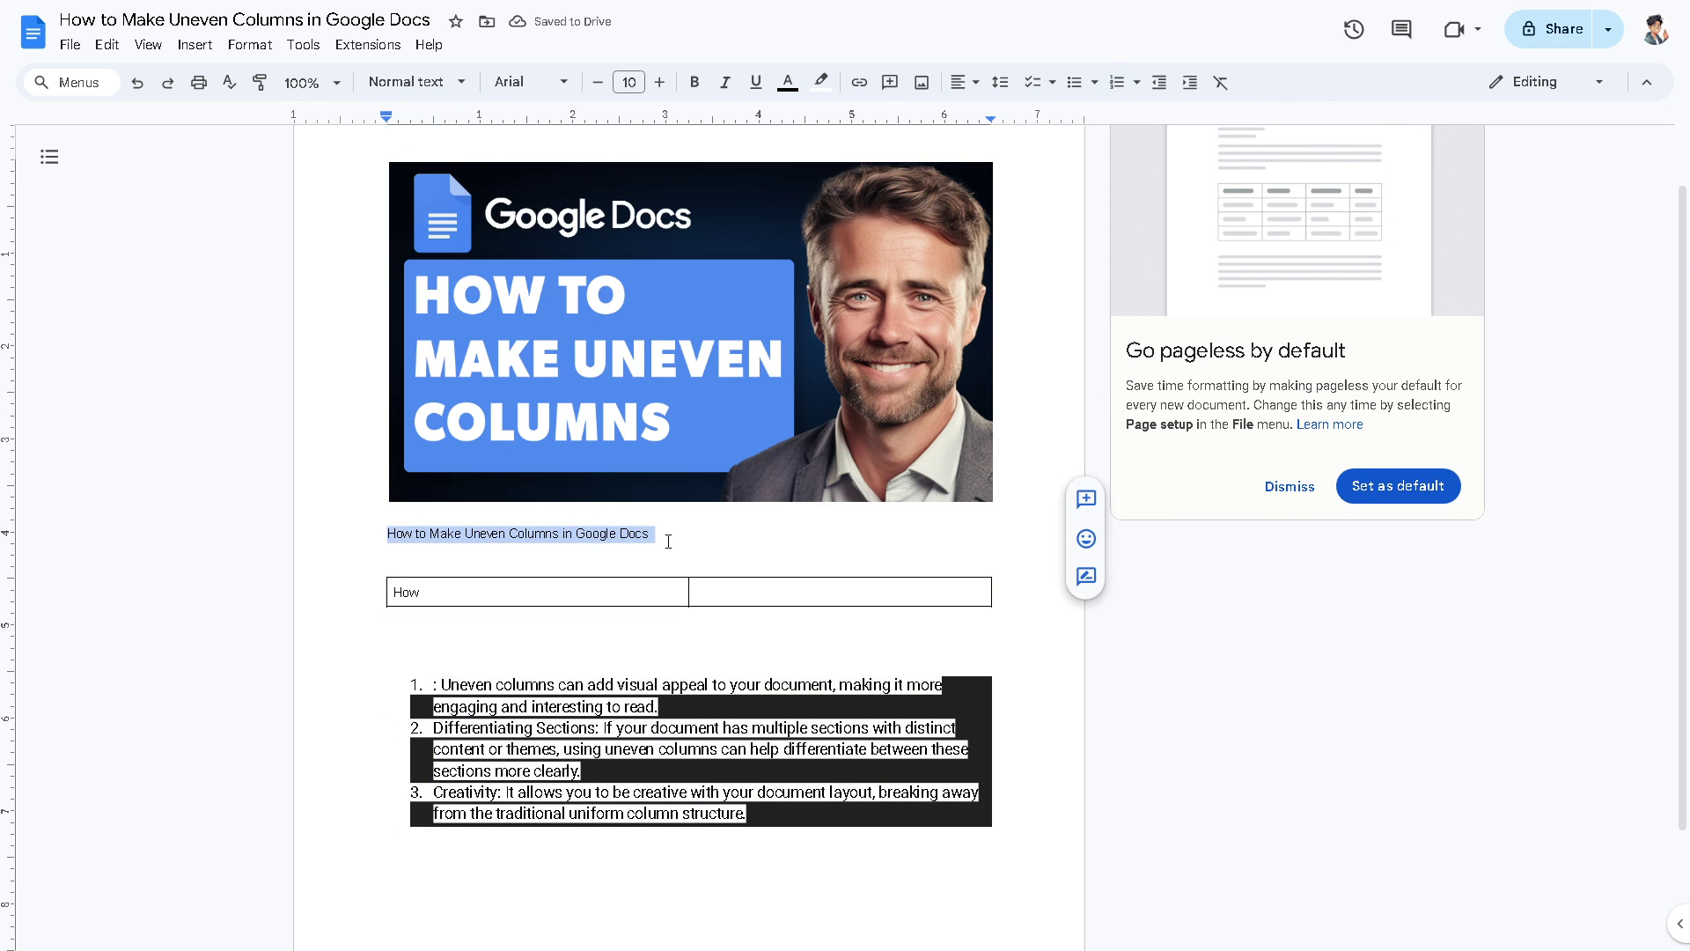
pyautogui.hotkey('ctrl', 'c')
pyautogui.hotkey('ctrl', 'a')
pyautogui.hotkey('ctrl', 'v')
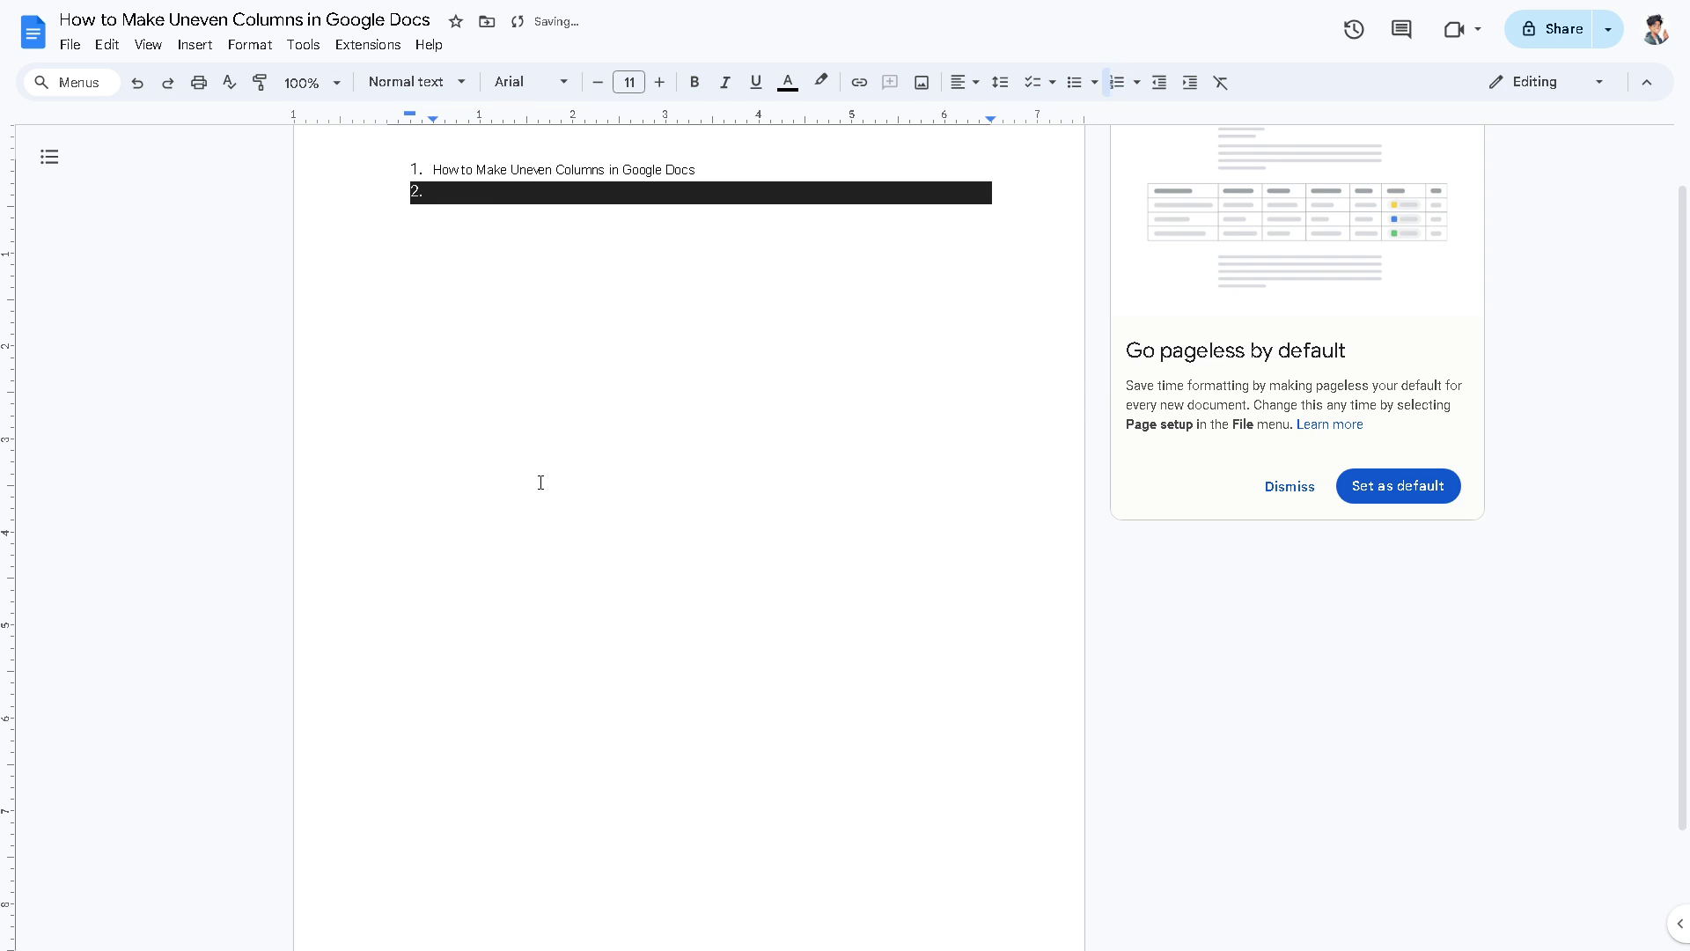
pyautogui.hotkey('ctrl', 'z')
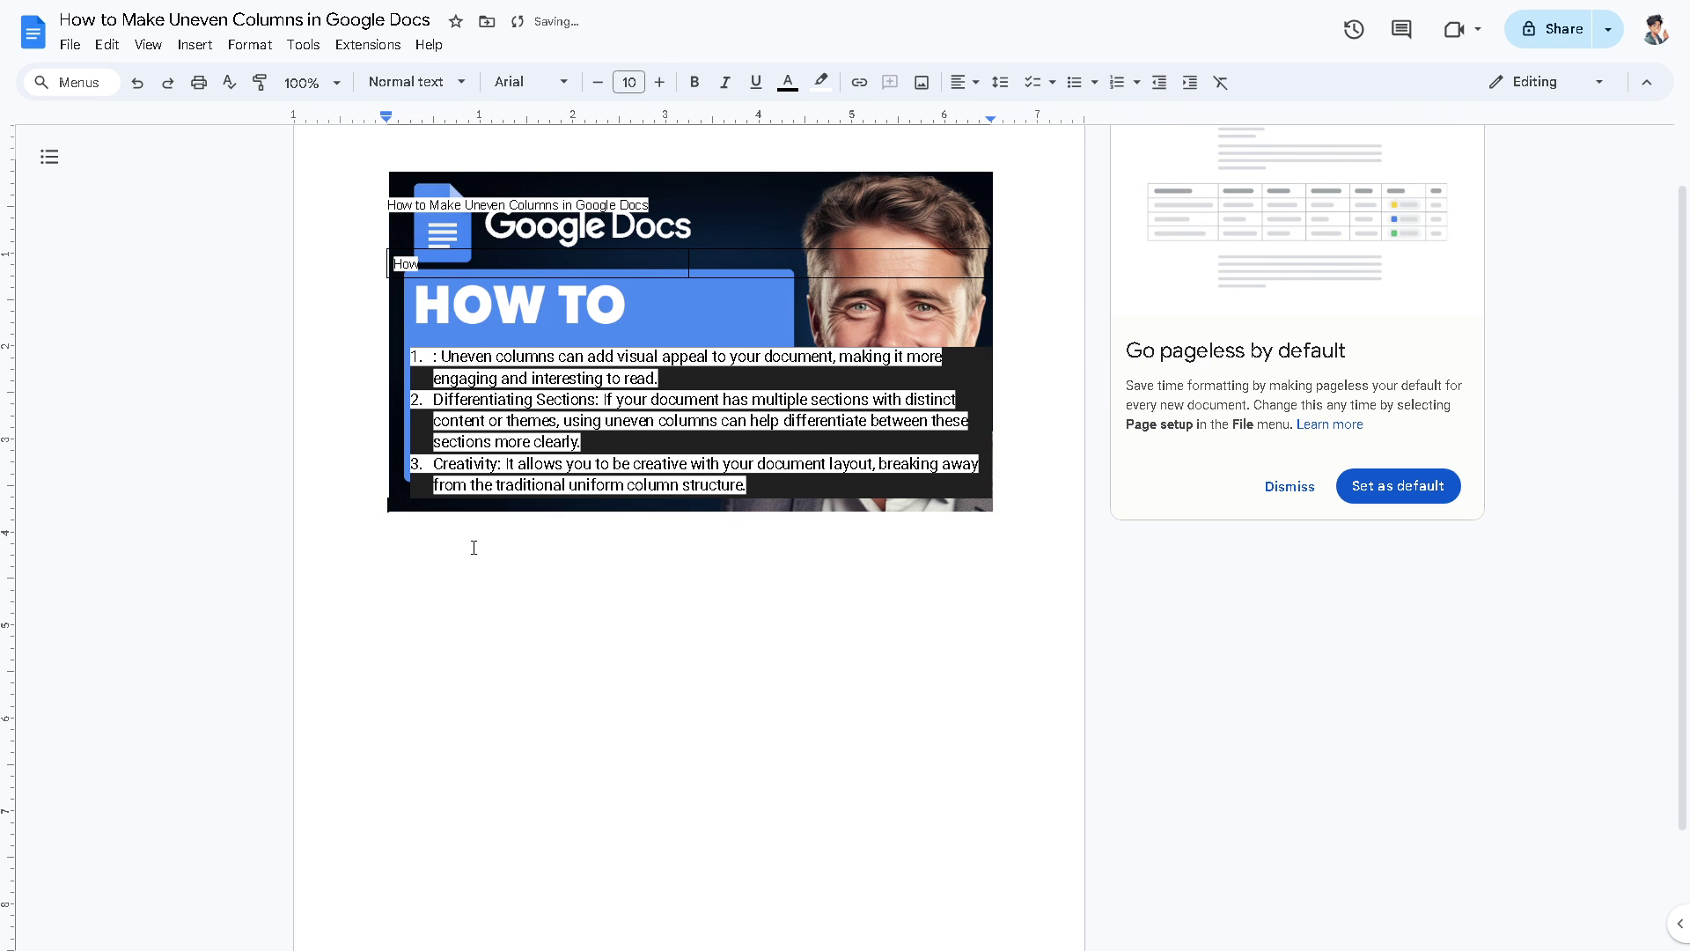
pyautogui.hotkey('ctrl', 'z')
# - Copy the title line 'How to Make Uneven Columns in Google Docs' into both table cells
pyautogui.moveTo(652, 534); pyautogui.dragTo(393, 534)
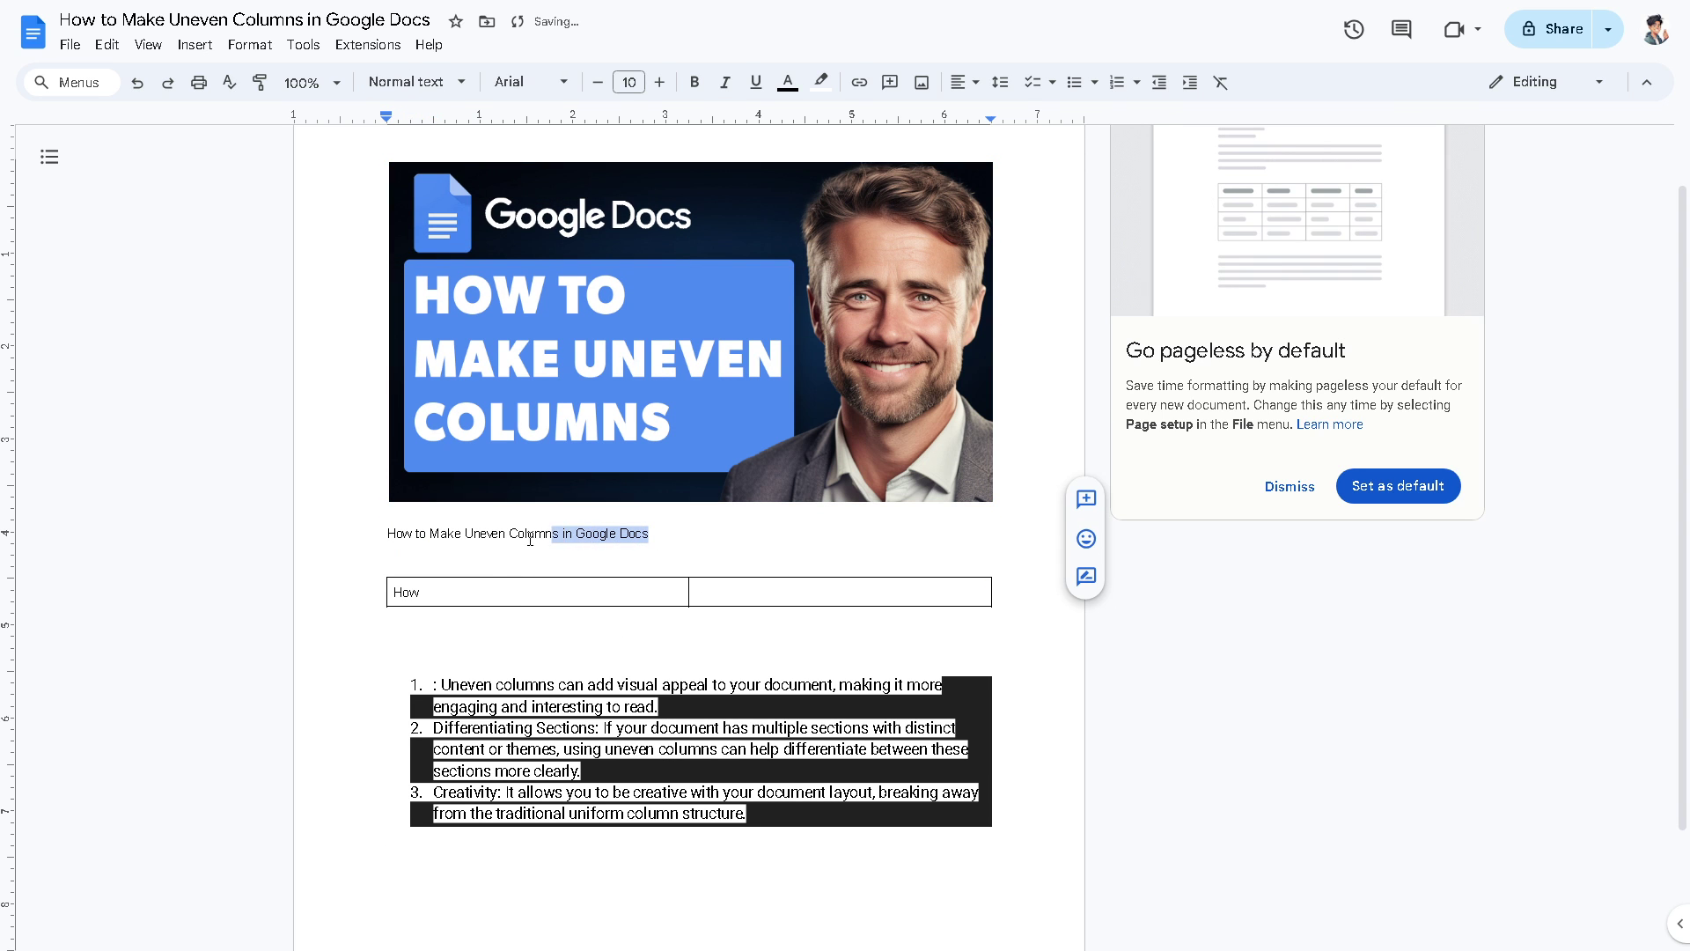
pyautogui.rightClick(389, 533)
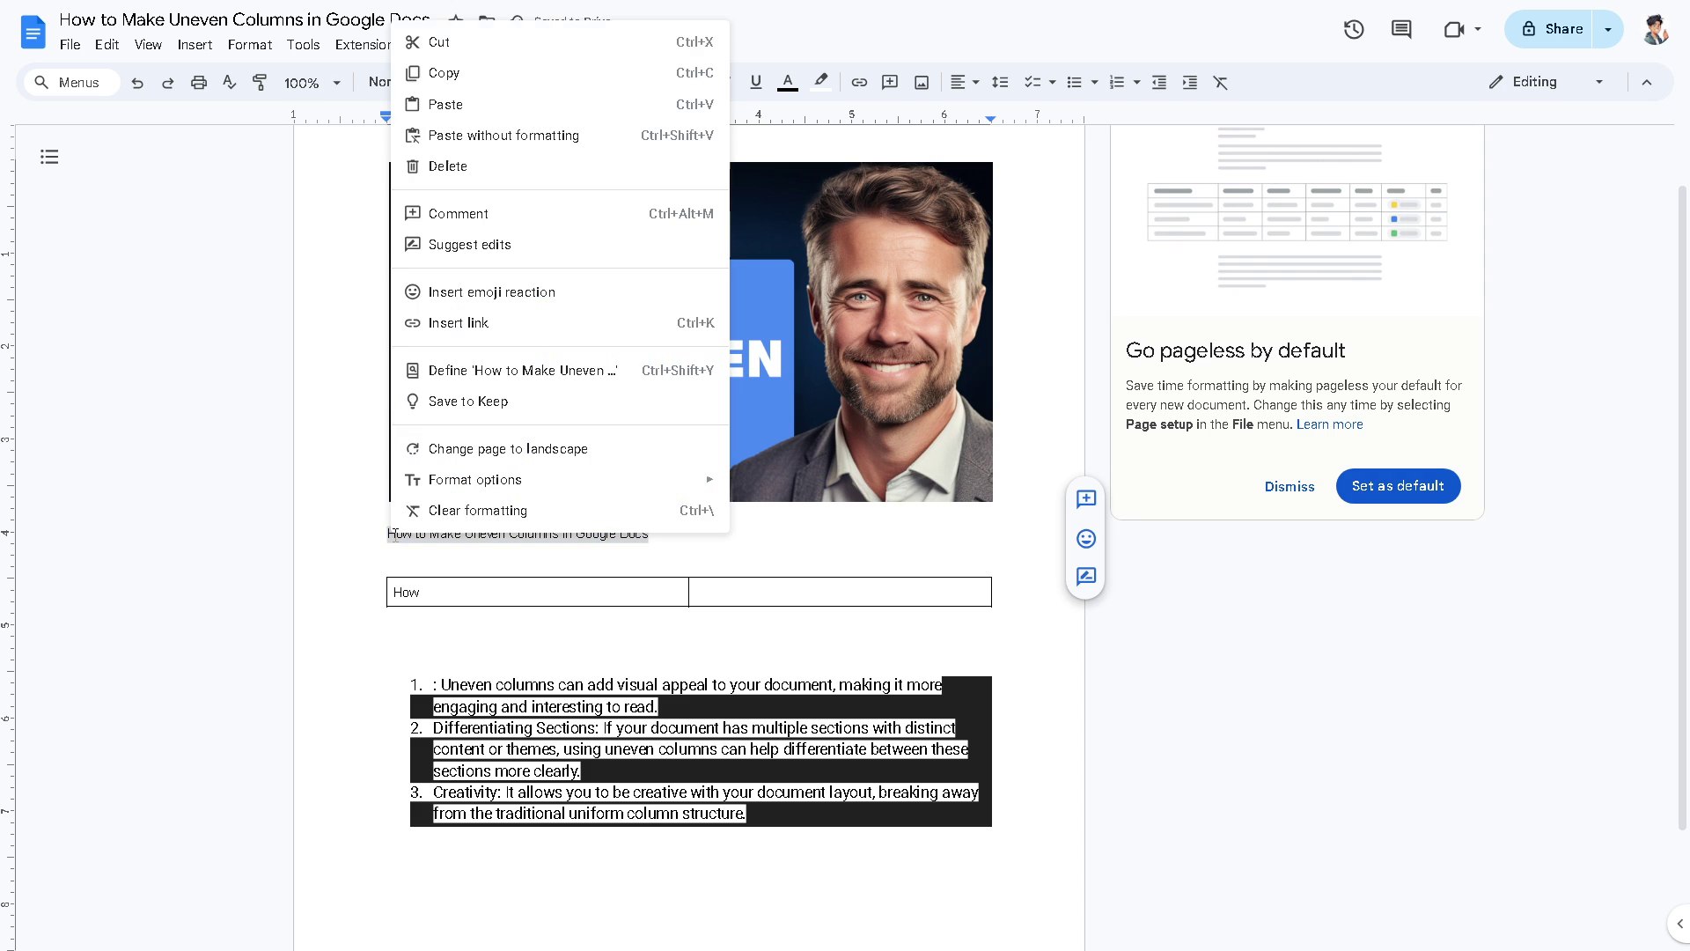
pyautogui.click(456, 73)
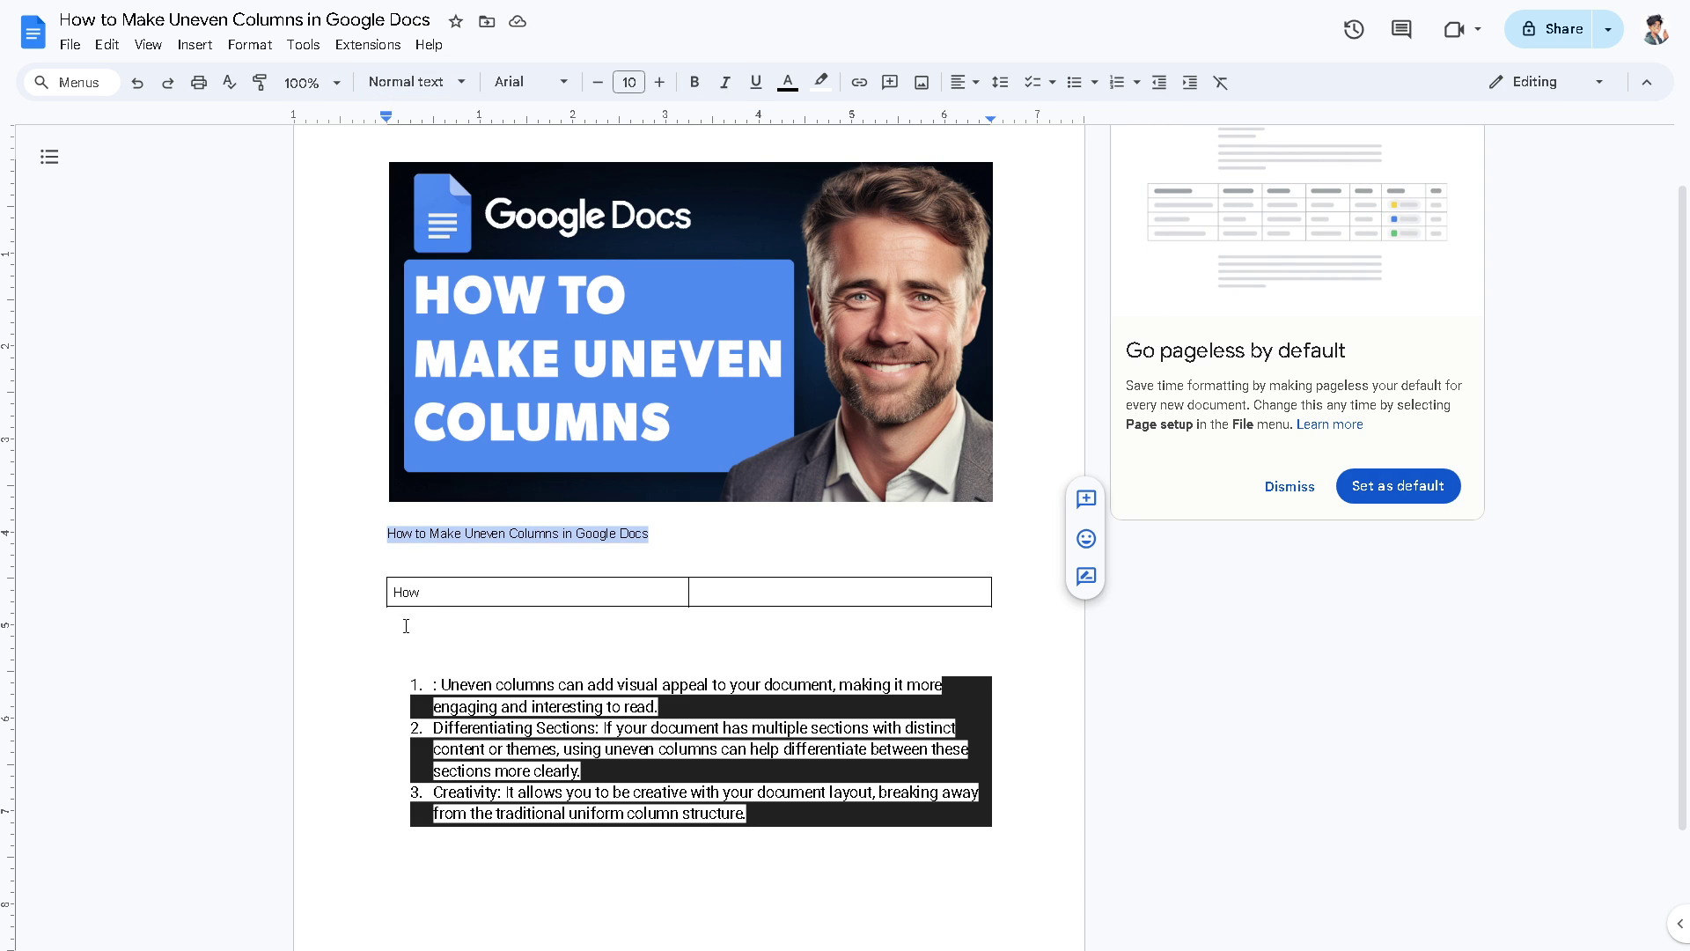
pyautogui.click(452, 590)
pyautogui.hotkey('ctrl', 'a')
pyautogui.doubleClick(448, 594)
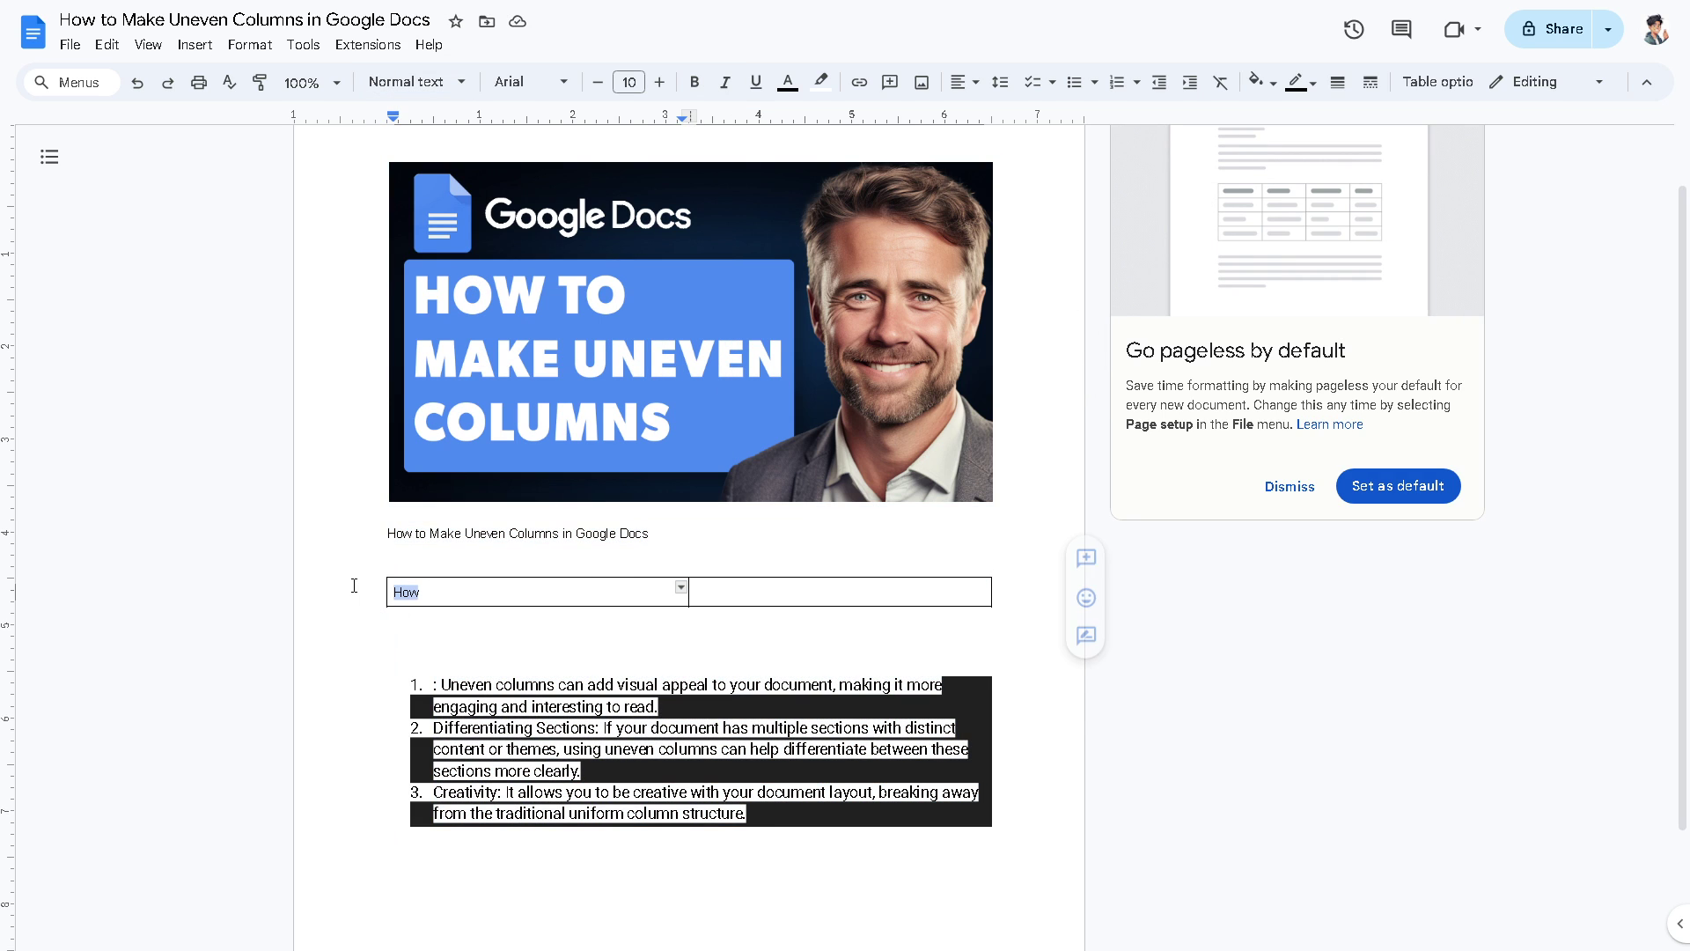
pyautogui.hotkey('ctrl', 'v')
pyautogui.click(762, 593)
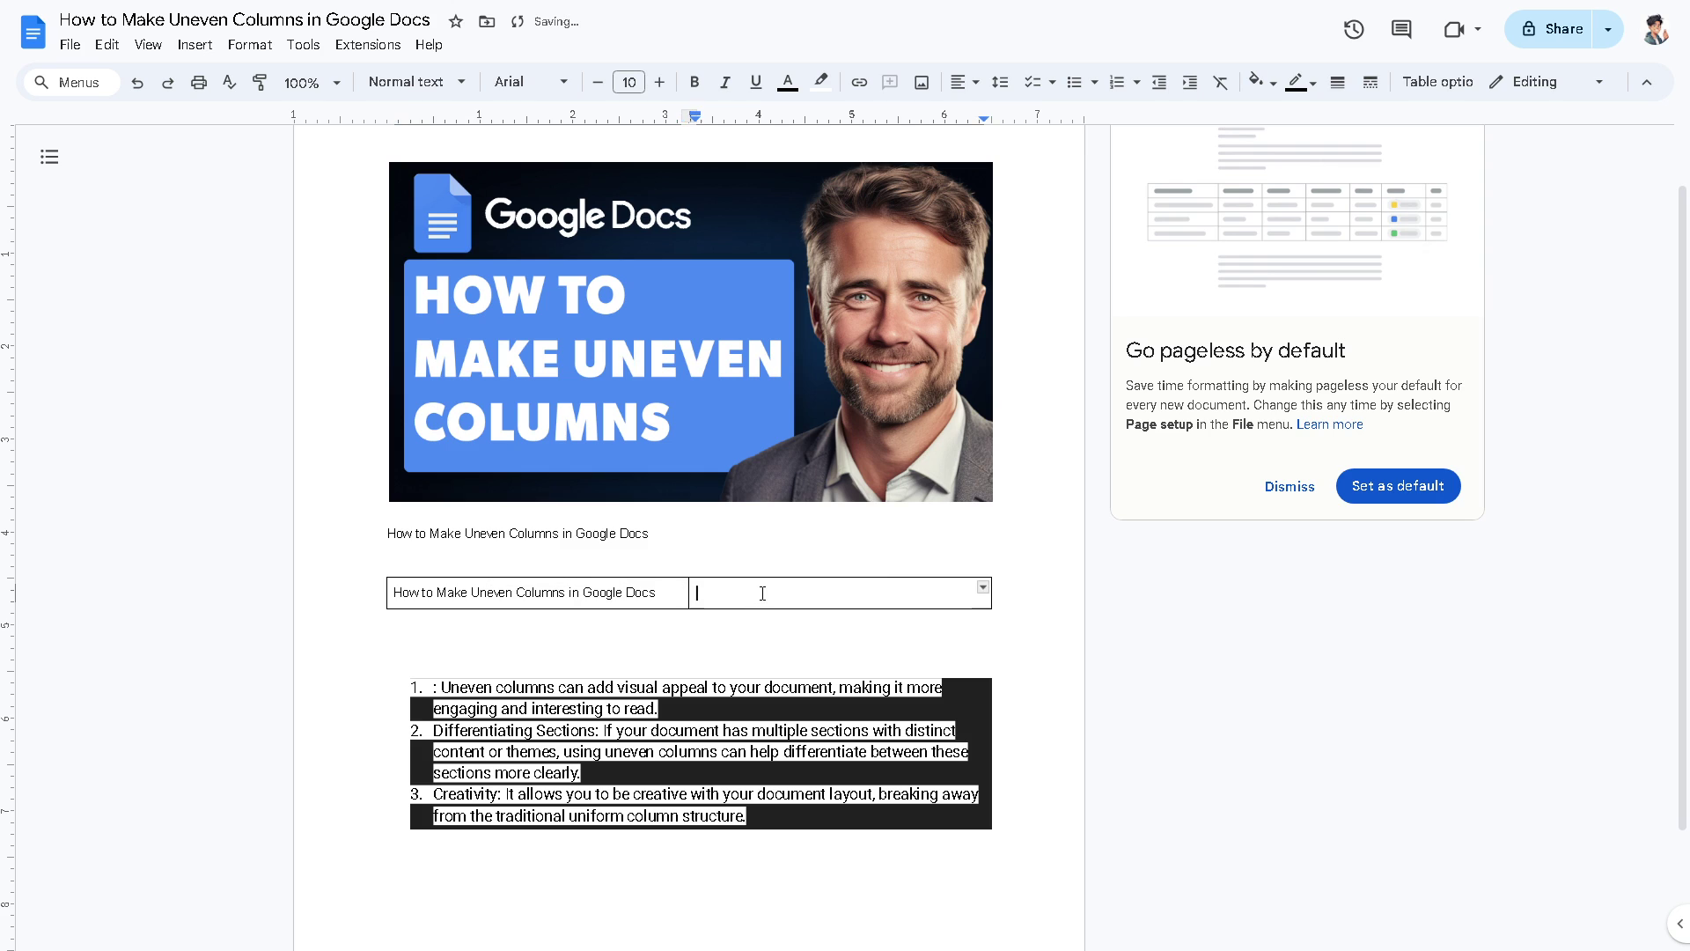
pyautogui.hotkey('ctrl', 'v')
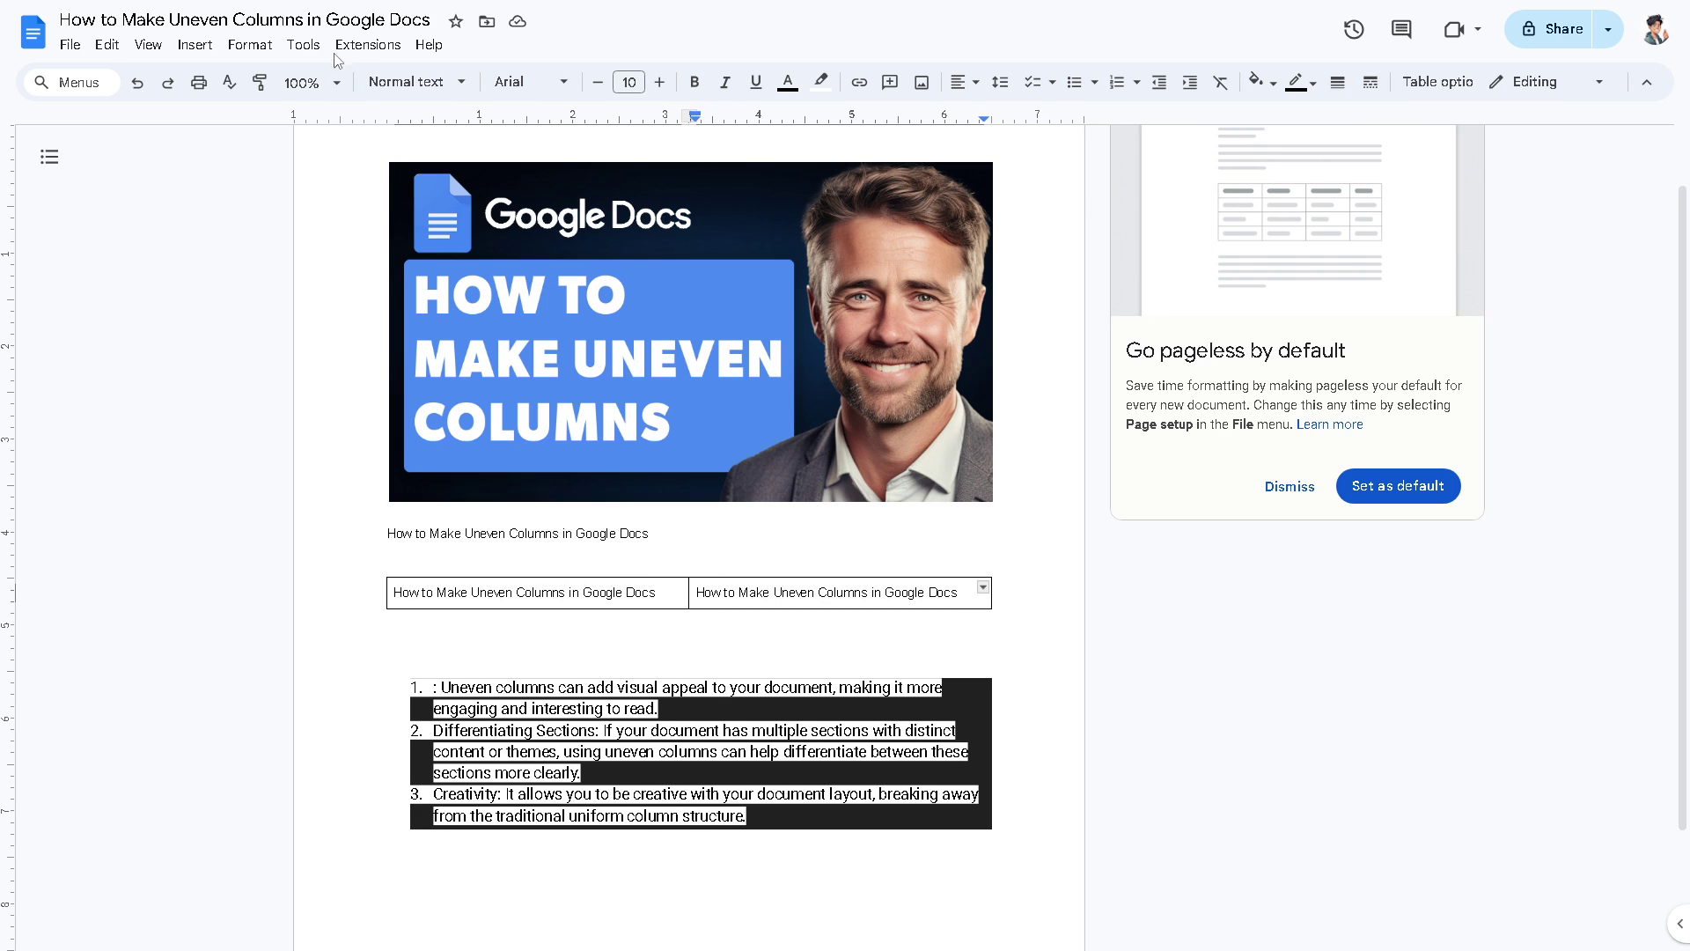
# - In Table properties, try a 0 pt table border width, then set it back to 1 pt
pyautogui.click(250, 44)
pyautogui.moveTo(344, 419)
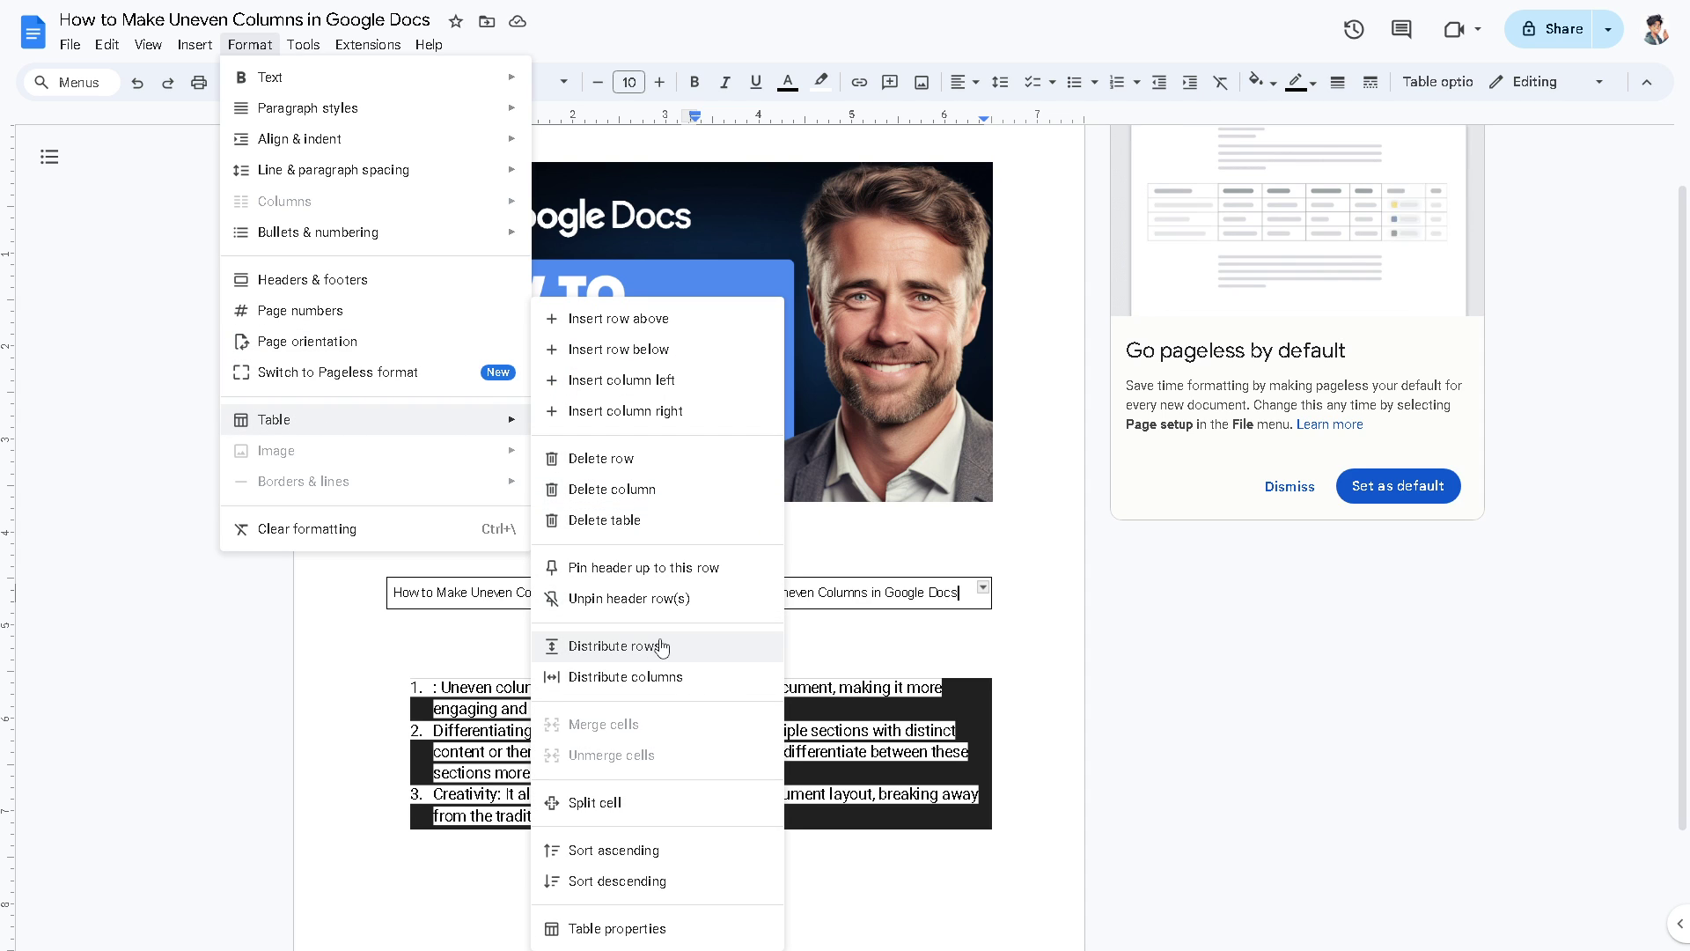
pyautogui.click(619, 928)
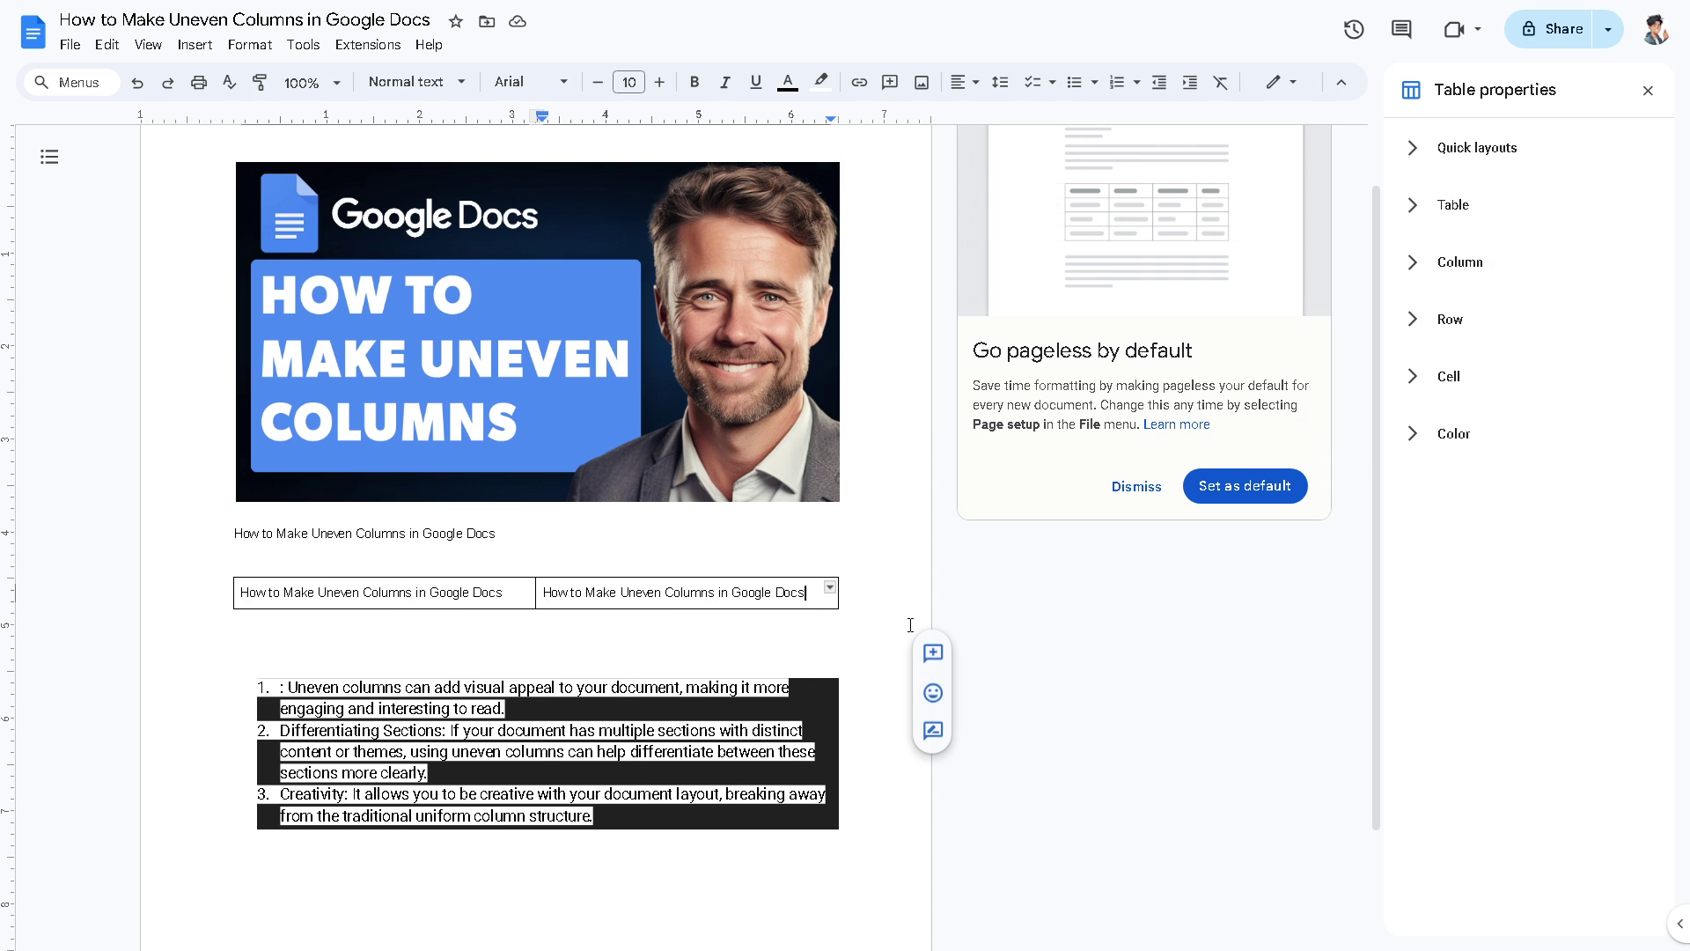
pyautogui.click(1441, 438)
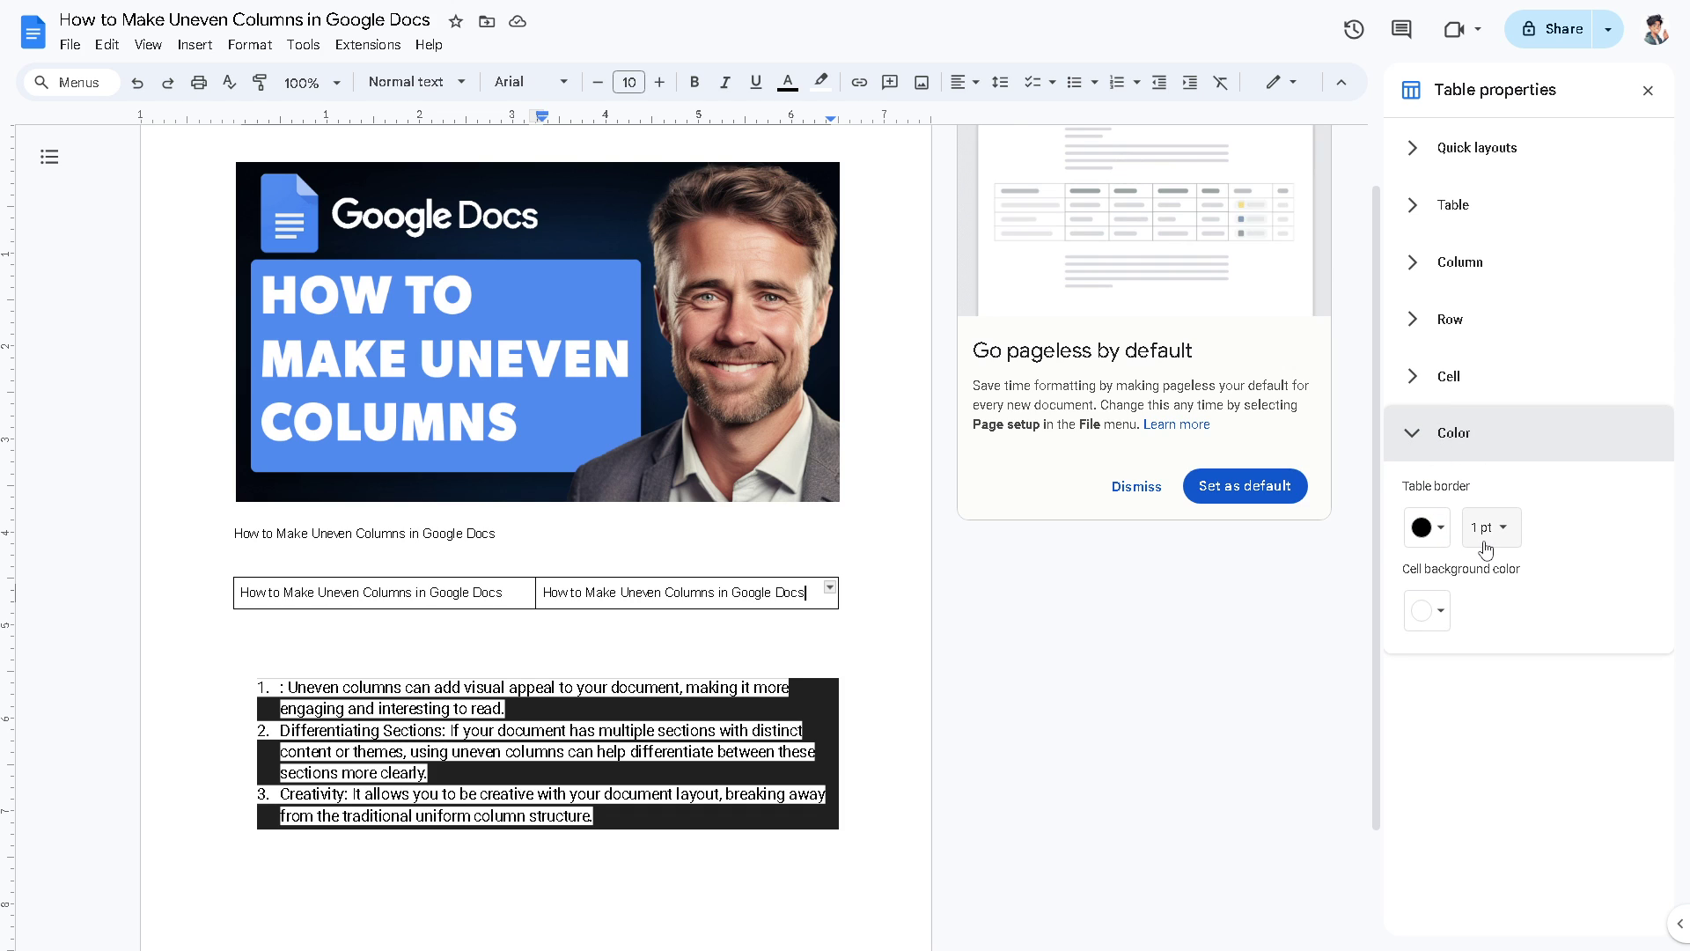
pyautogui.click(1481, 528)
pyautogui.click(1501, 429)
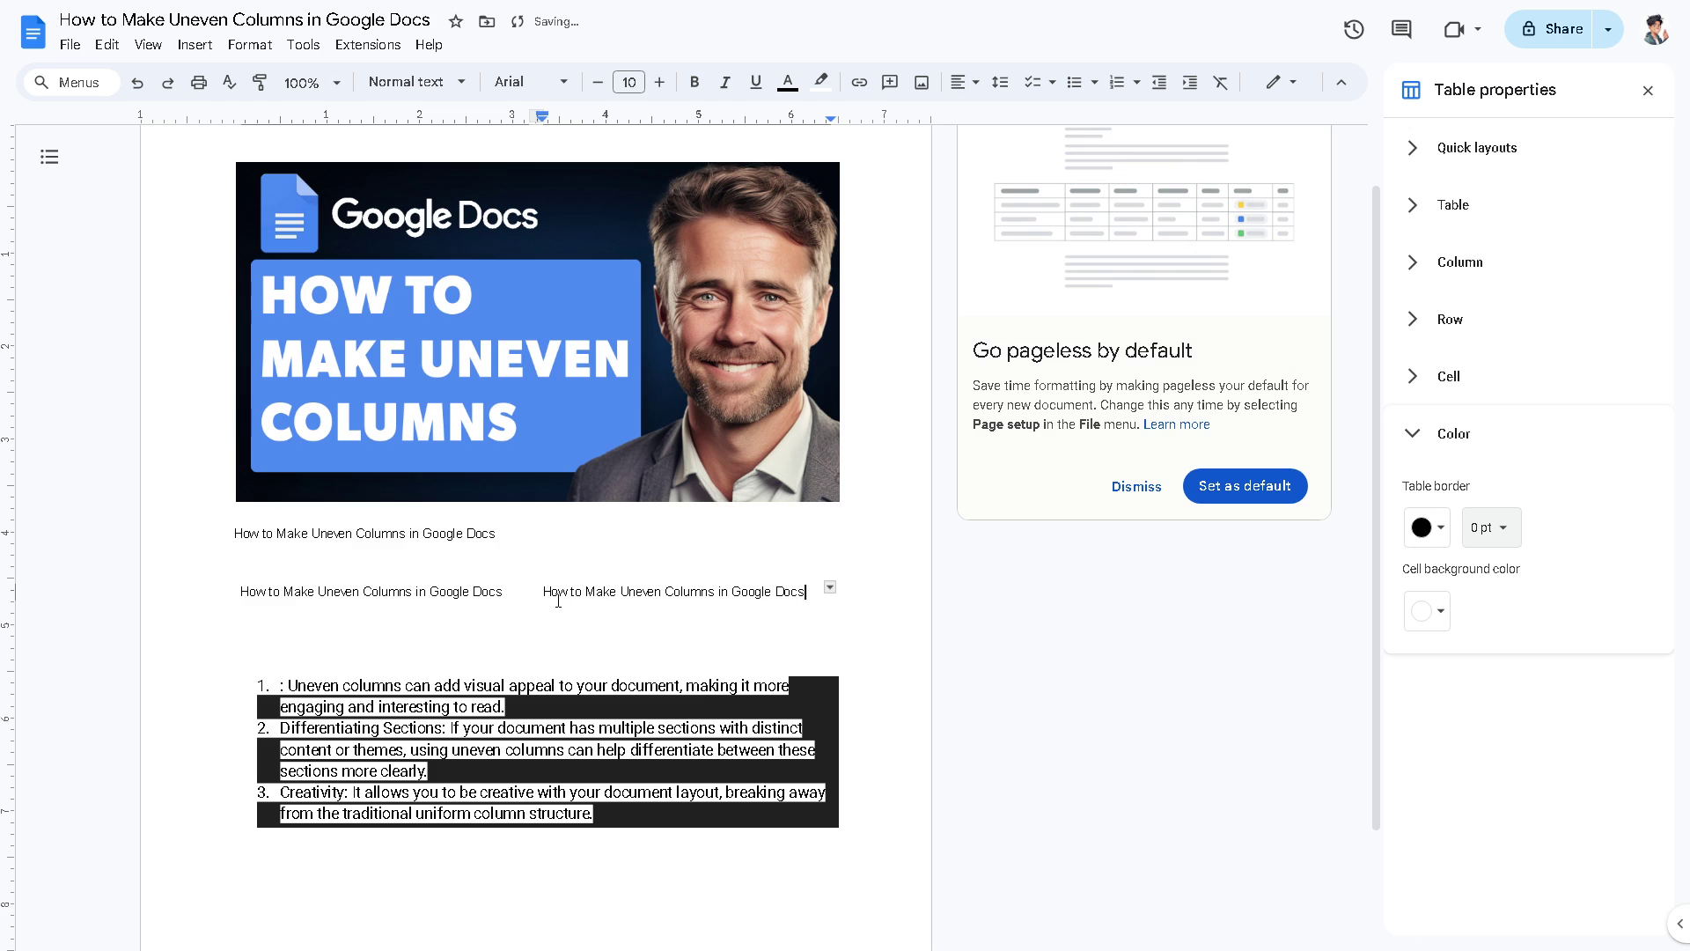
pyautogui.click(1508, 532)
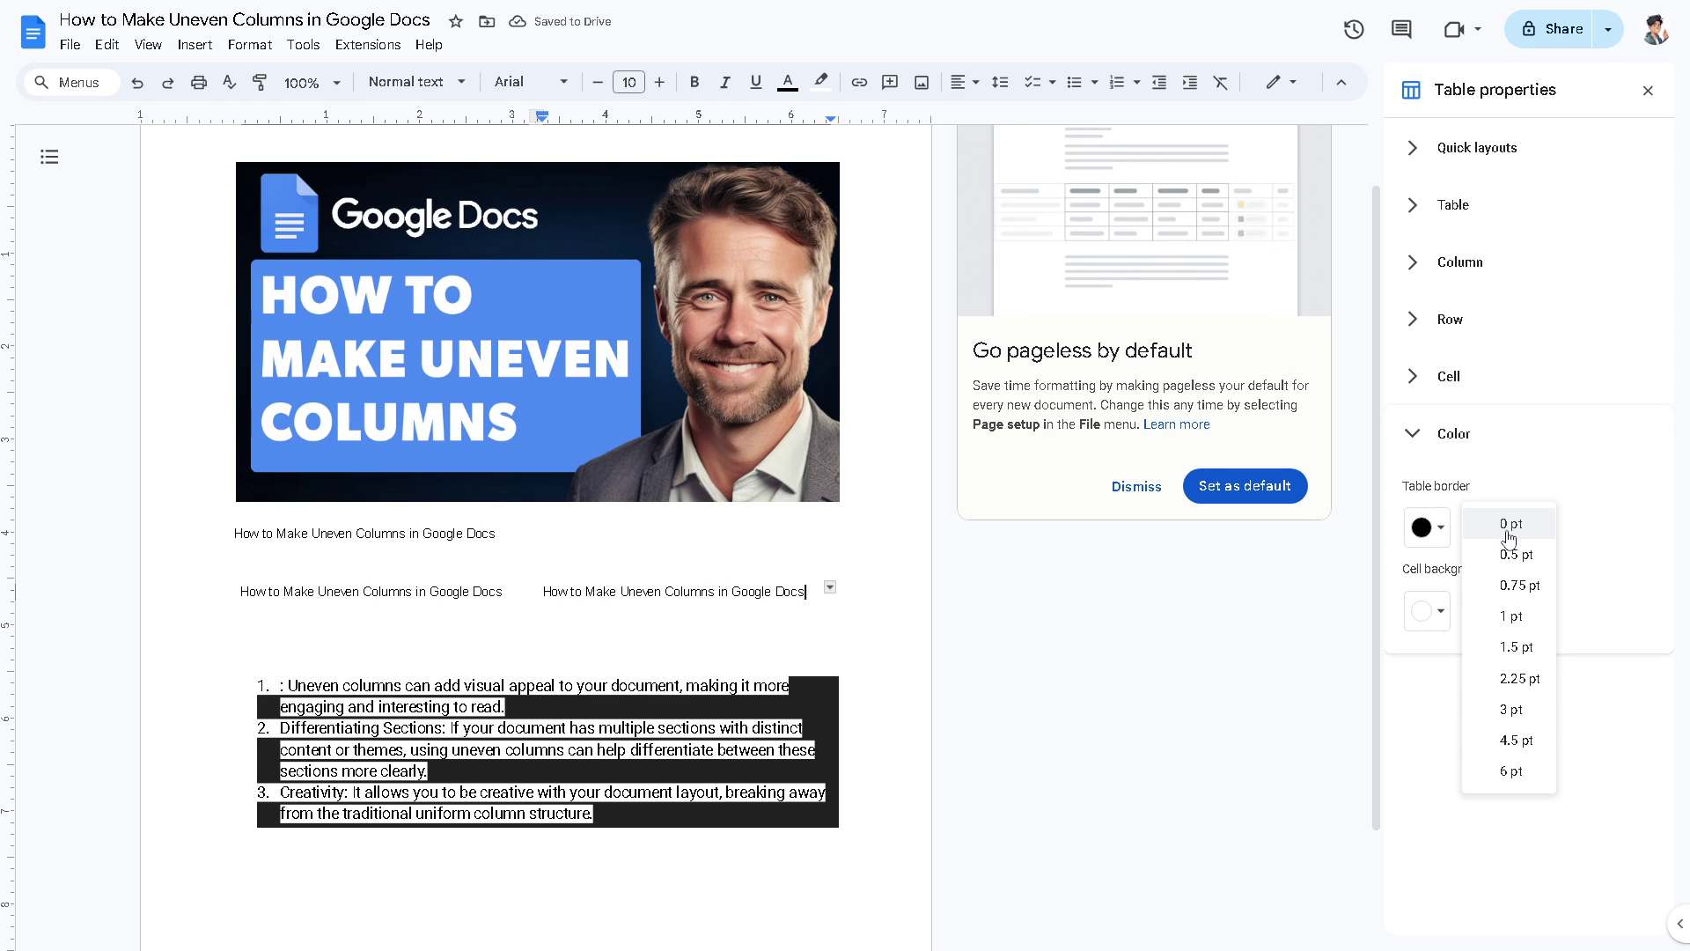
pyautogui.click(1510, 616)
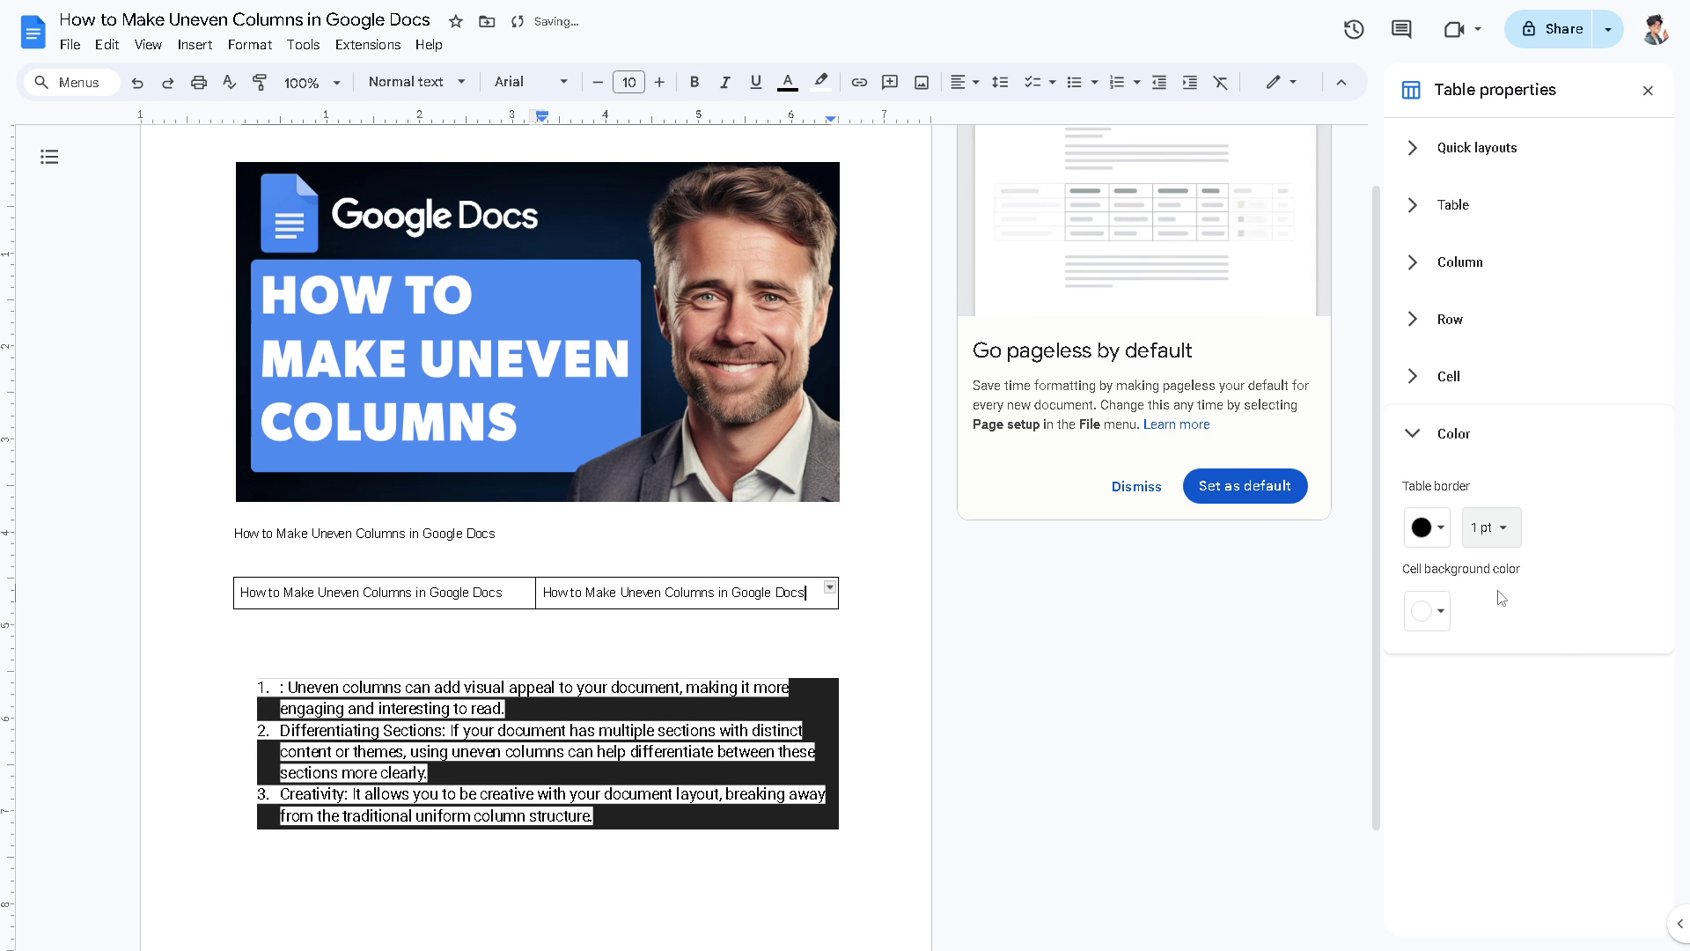
# - Change the table border colour from red to blue and thicken the borders to 4.5 pt
pyautogui.click(1426, 529)
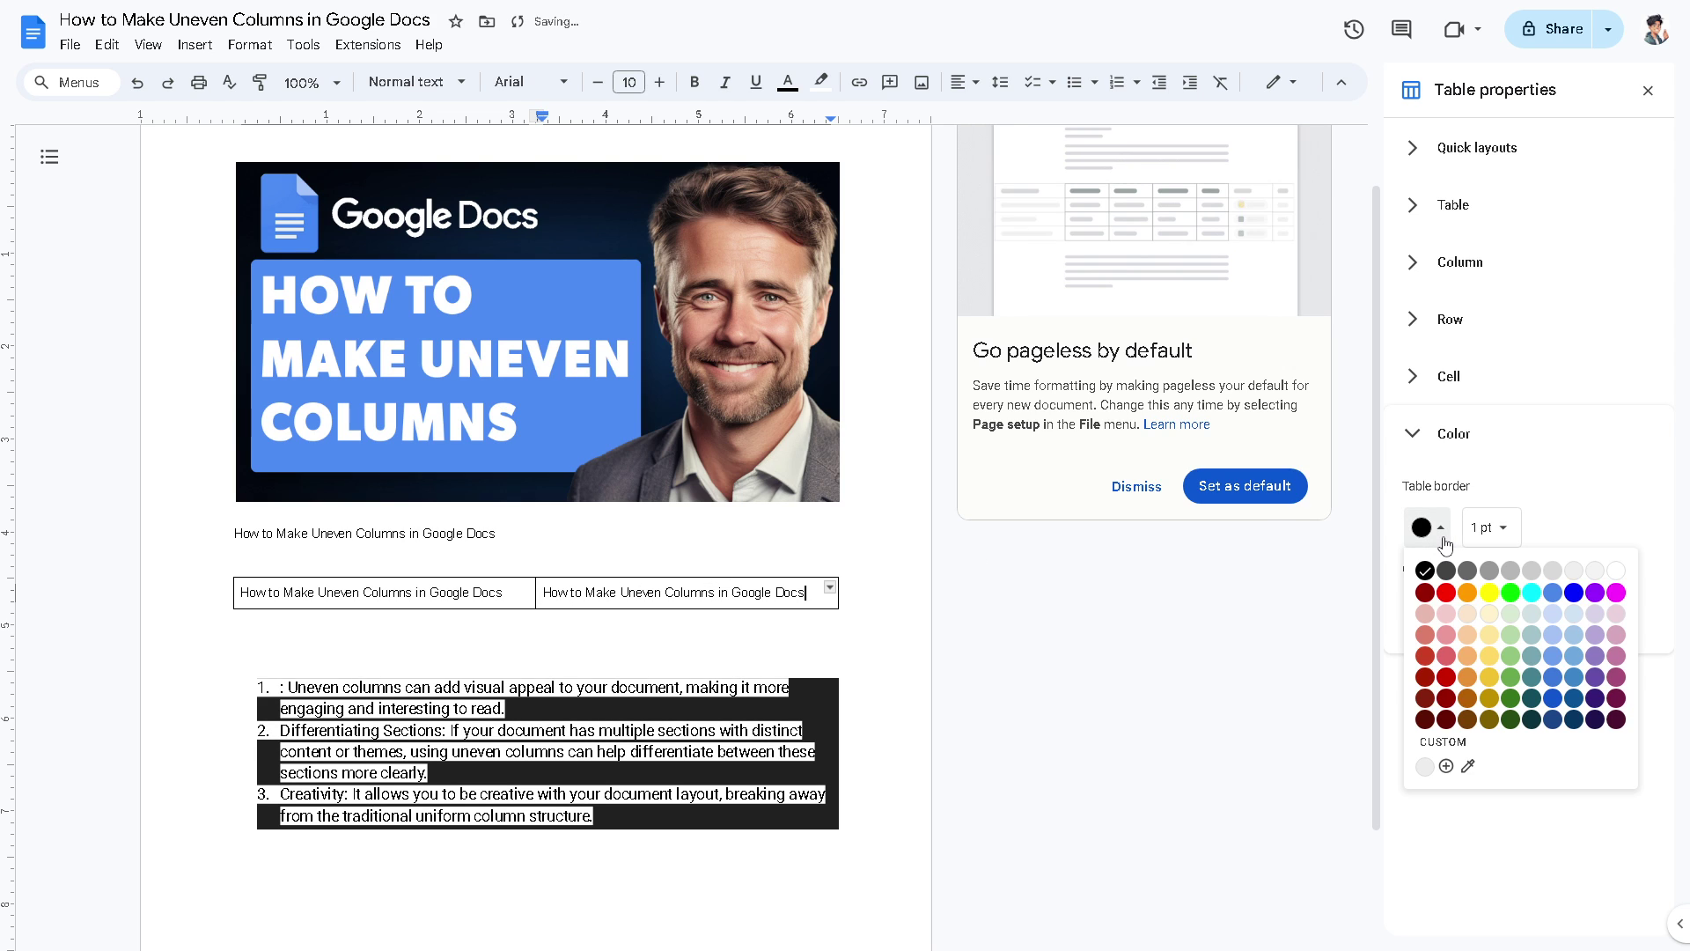
pyautogui.click(1447, 593)
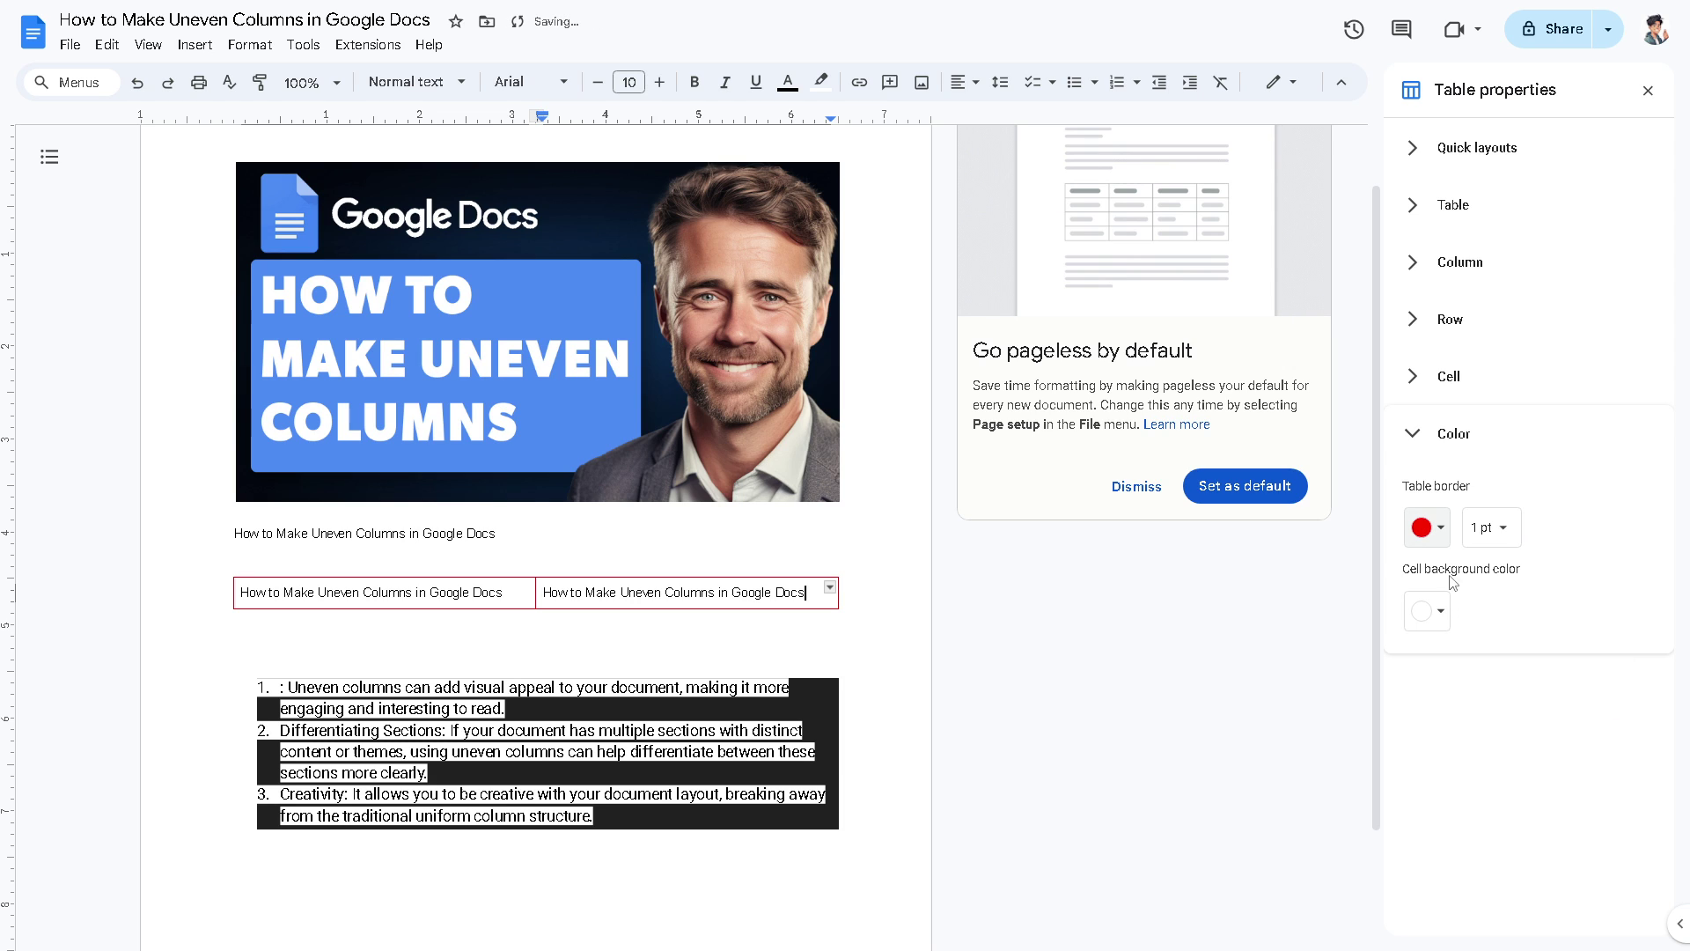
pyautogui.click(1441, 528)
pyautogui.click(1551, 599)
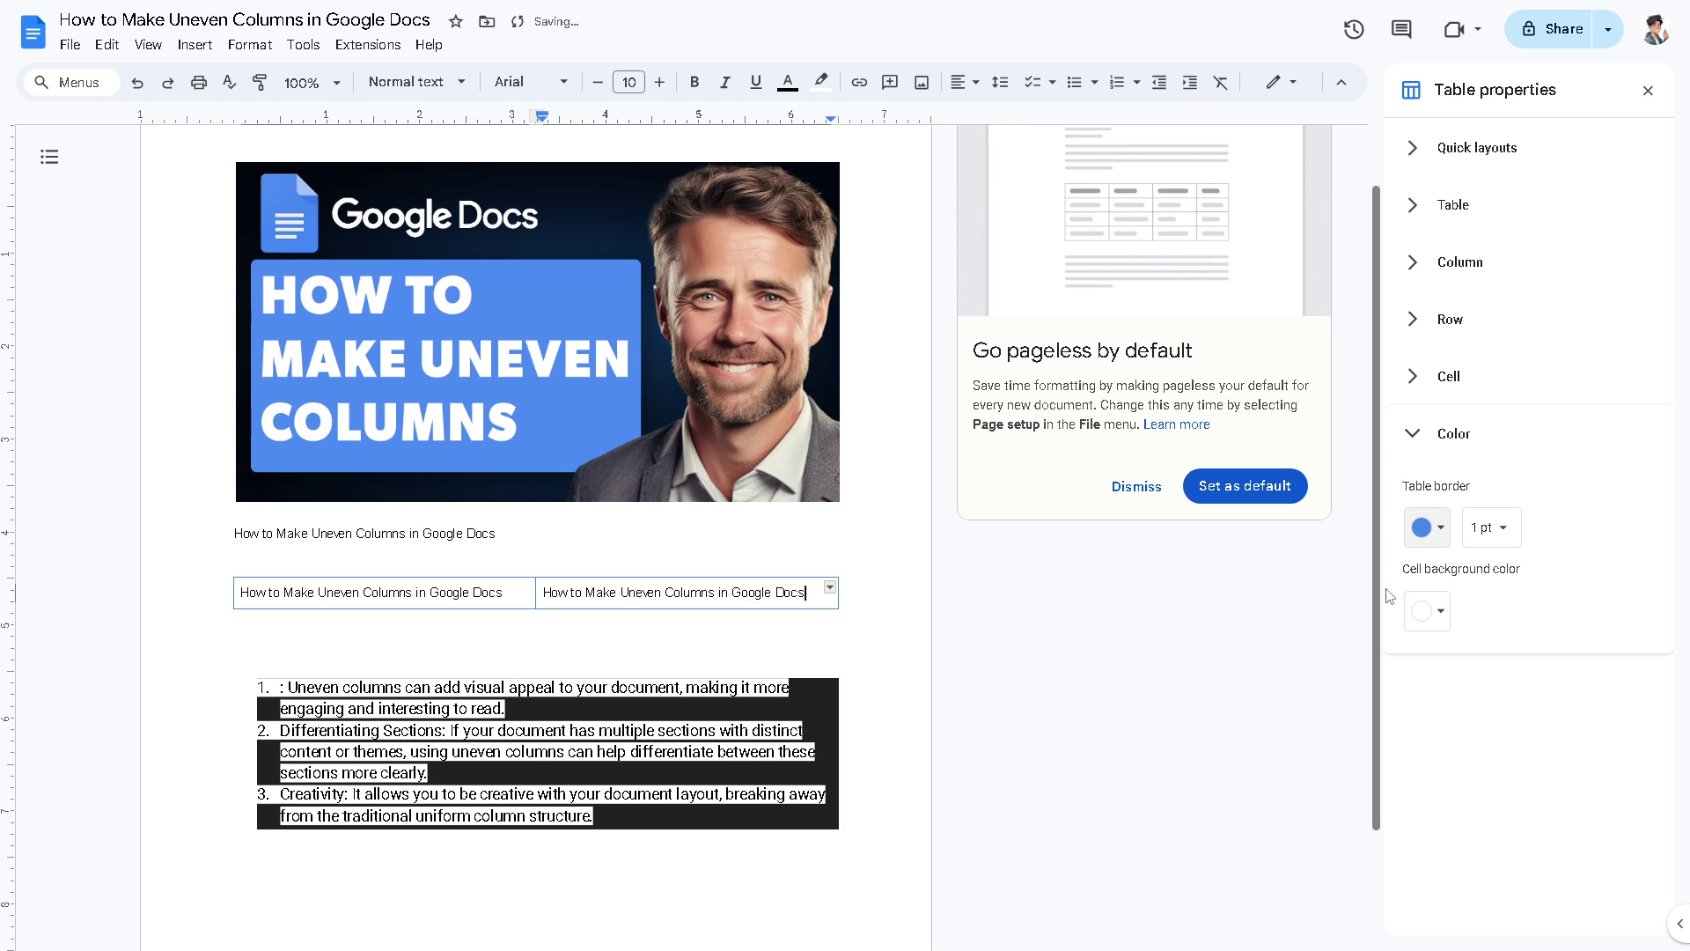
pyautogui.click(1491, 528)
pyautogui.click(1509, 647)
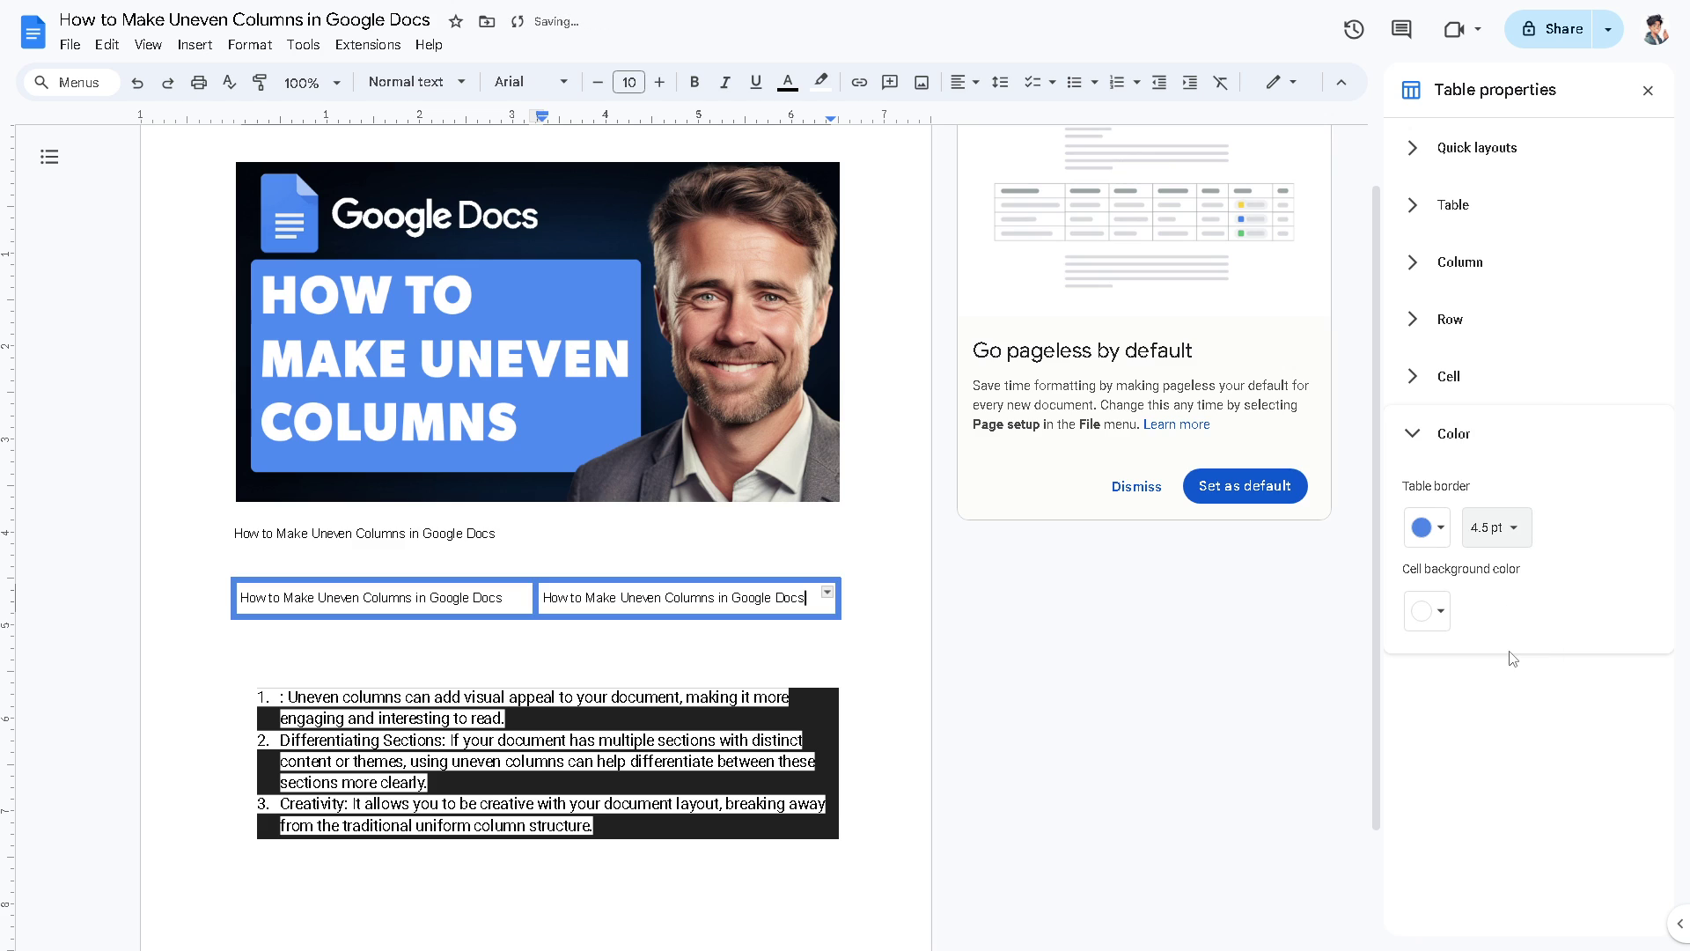